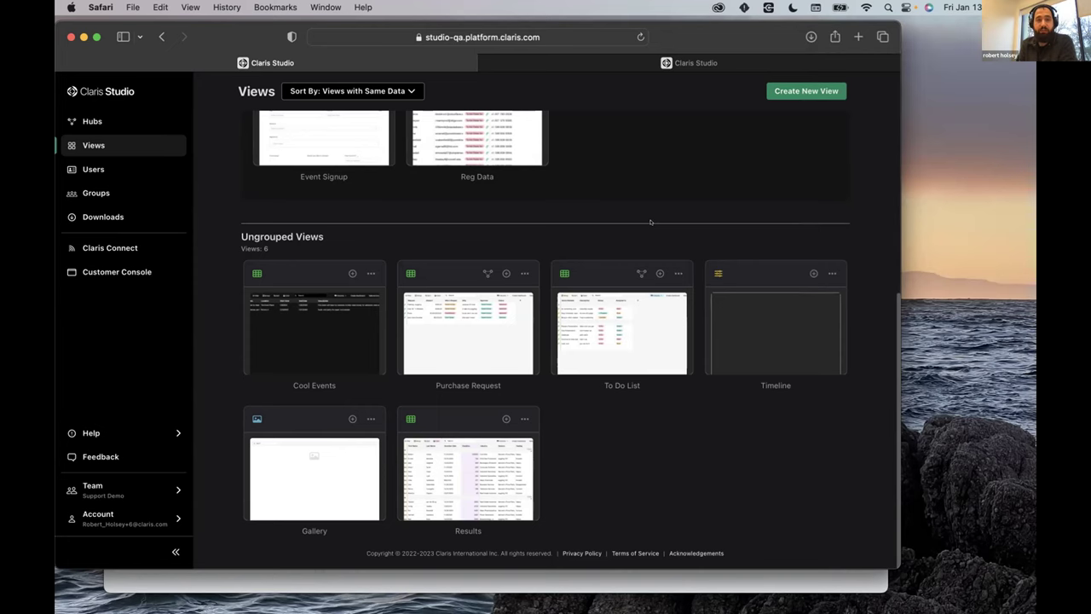
Step: Preview the Event Signup form and check its public sharing link settings
scroll(340, 358, up, 8)
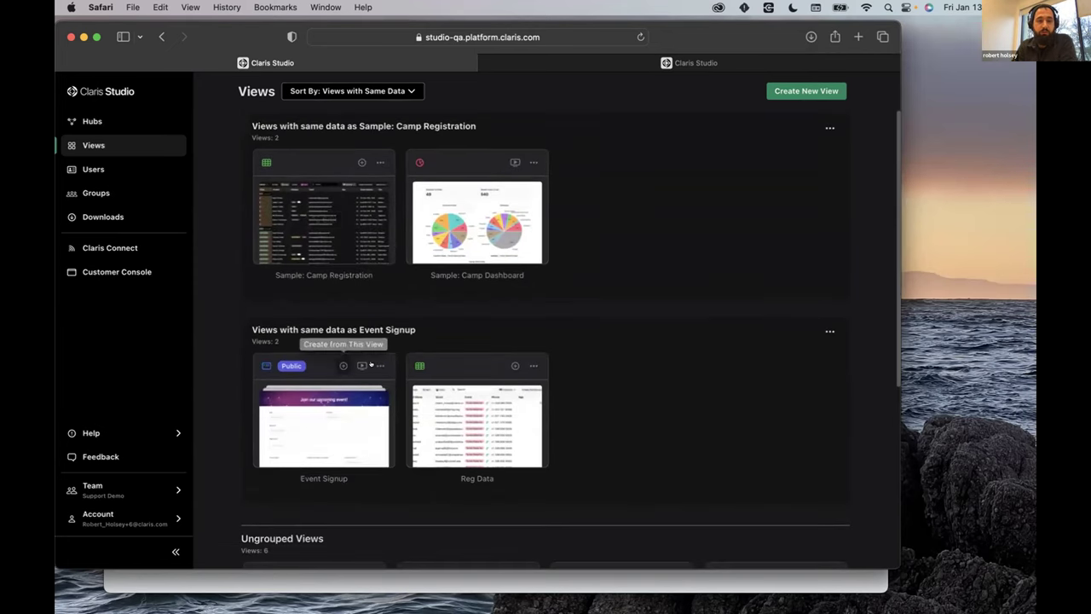
click(380, 366)
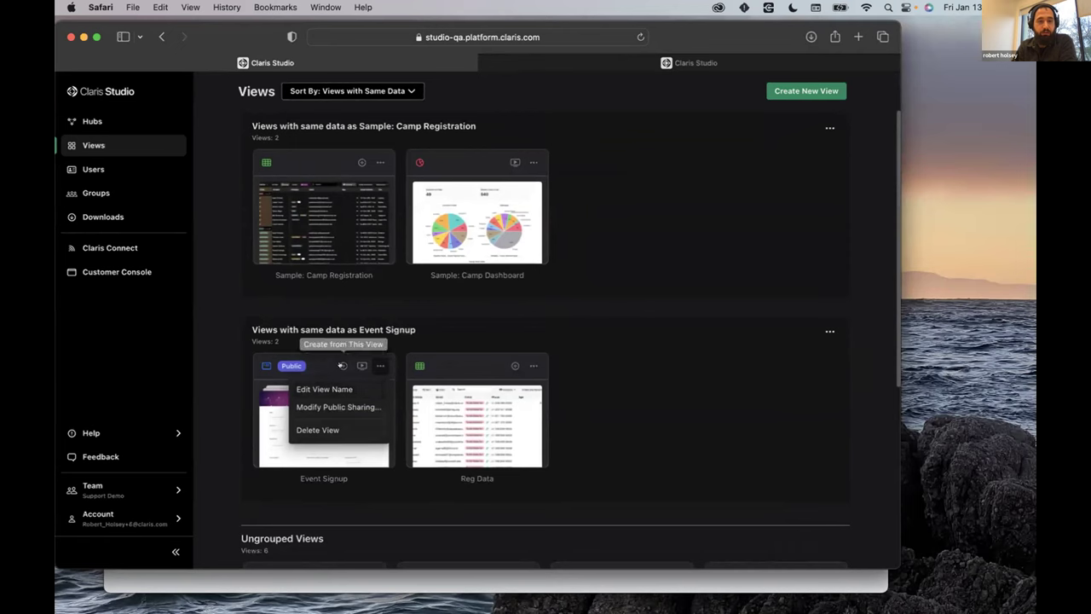
click(361, 365)
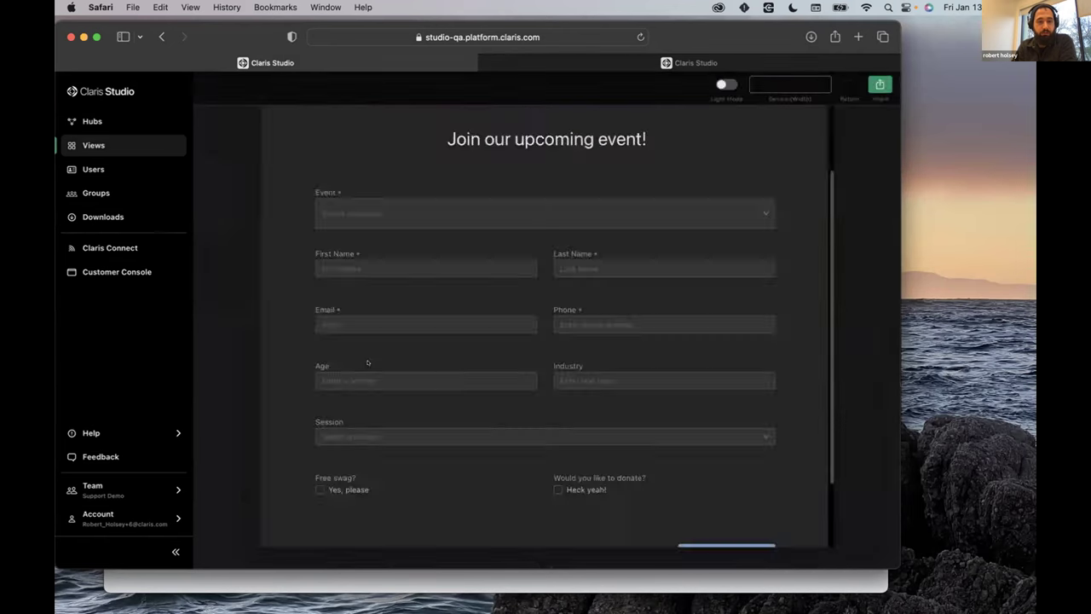
click(570, 202)
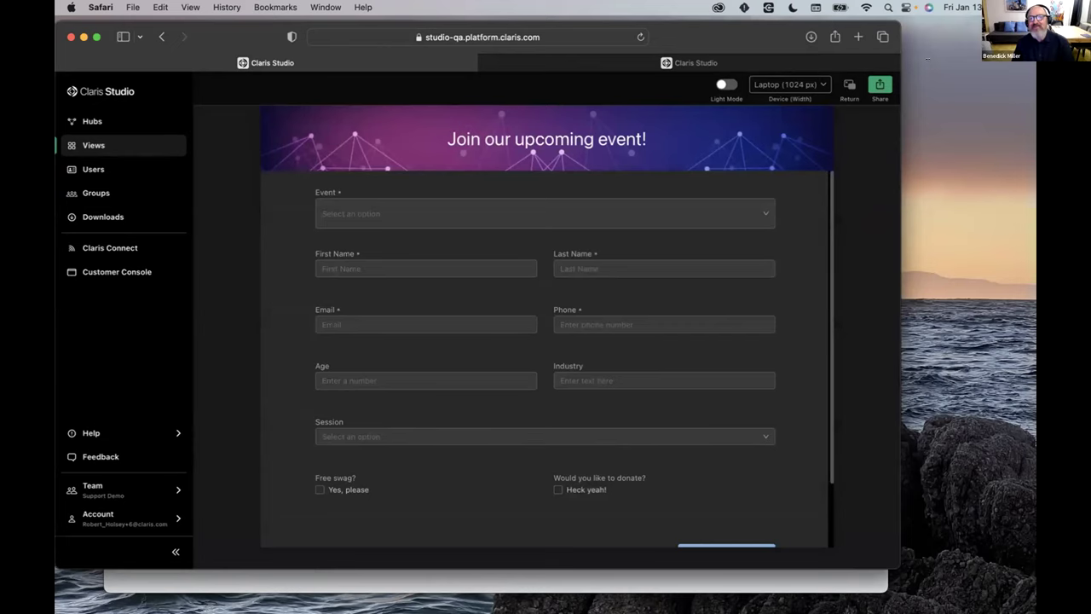
click(878, 85)
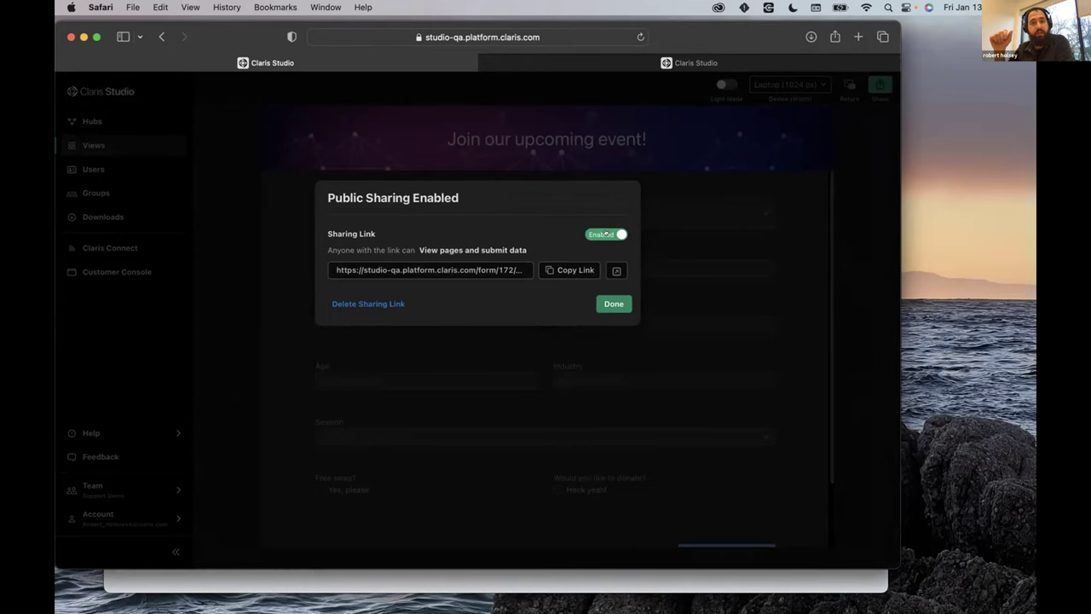
click(603, 299)
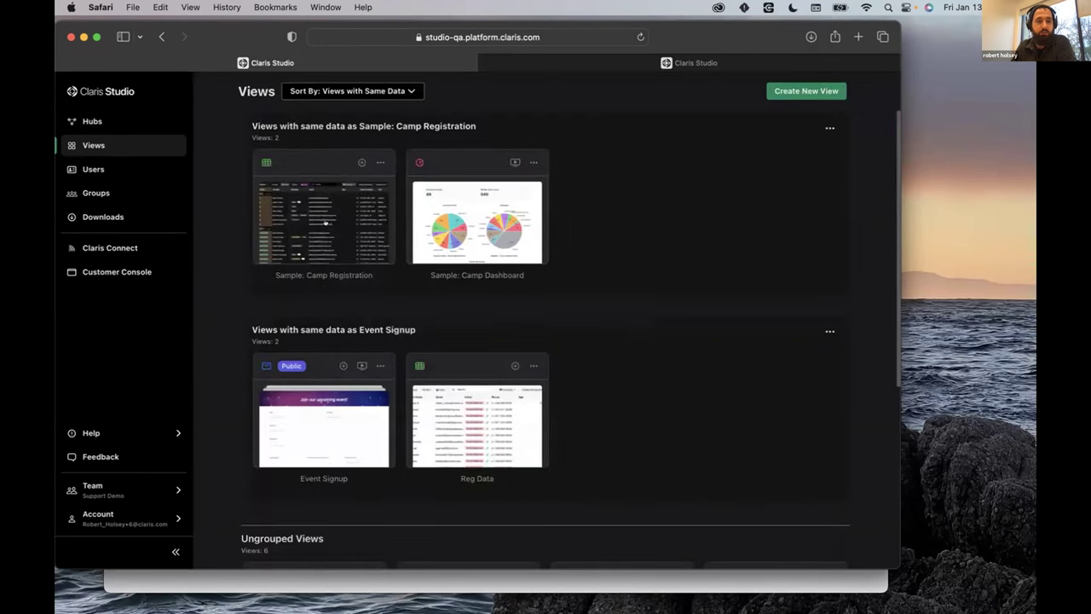
Step: Open the Registration page of Event Signup, browse the object types that can be added, and return to the views list
click(323, 420)
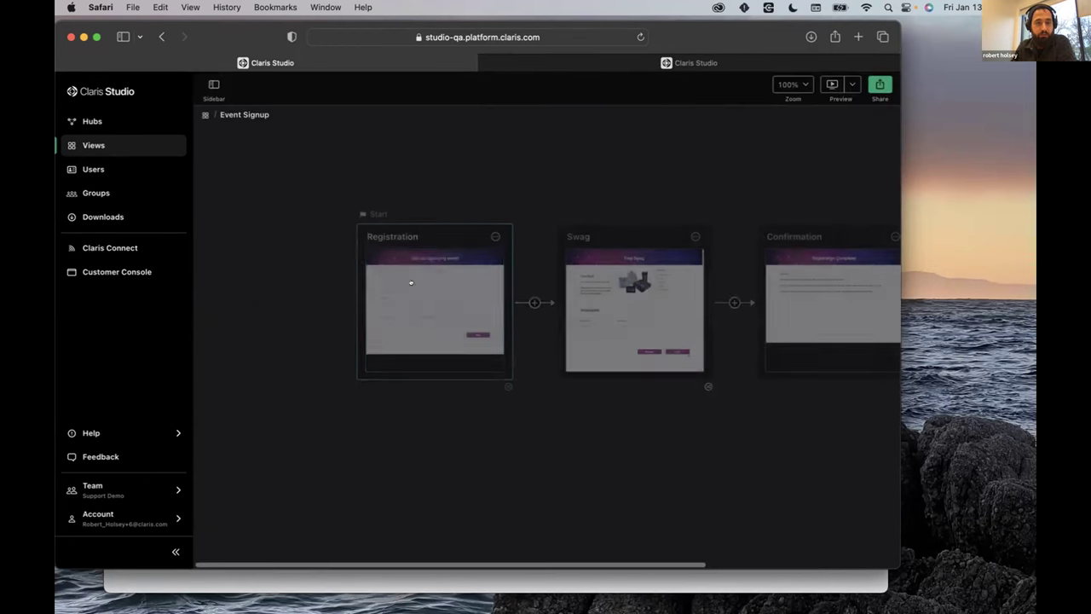
click(437, 317)
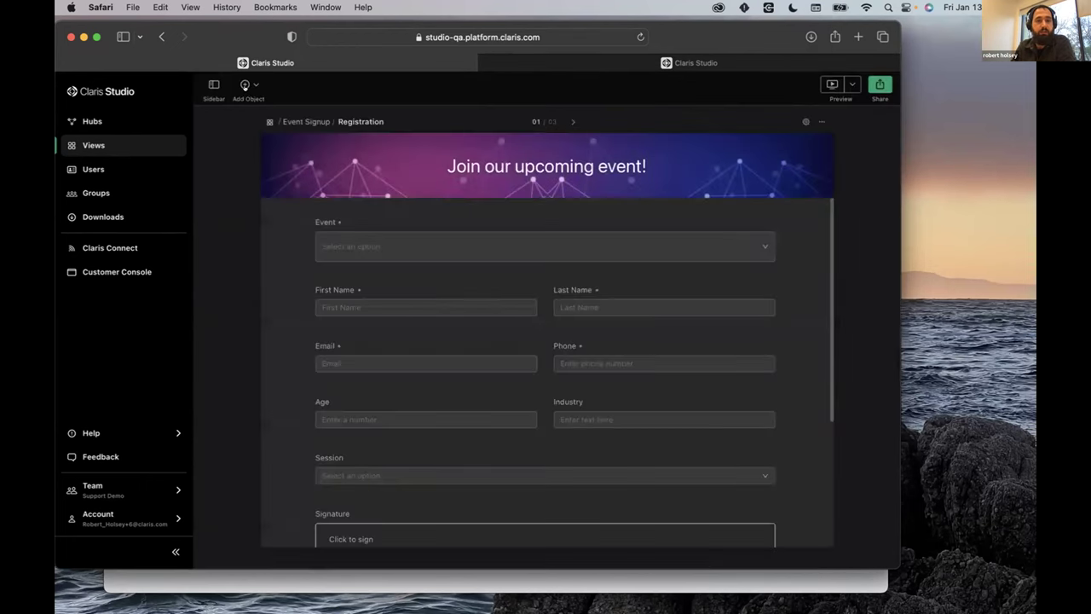
click(245, 86)
scroll(295, 275, down, 3)
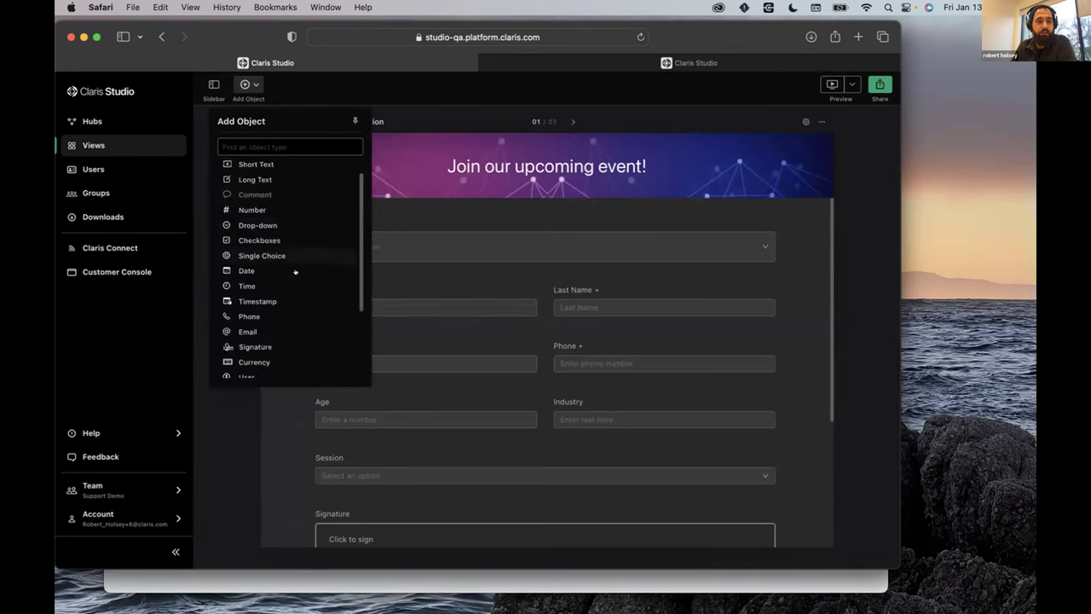
scroll(247, 322, down, 1)
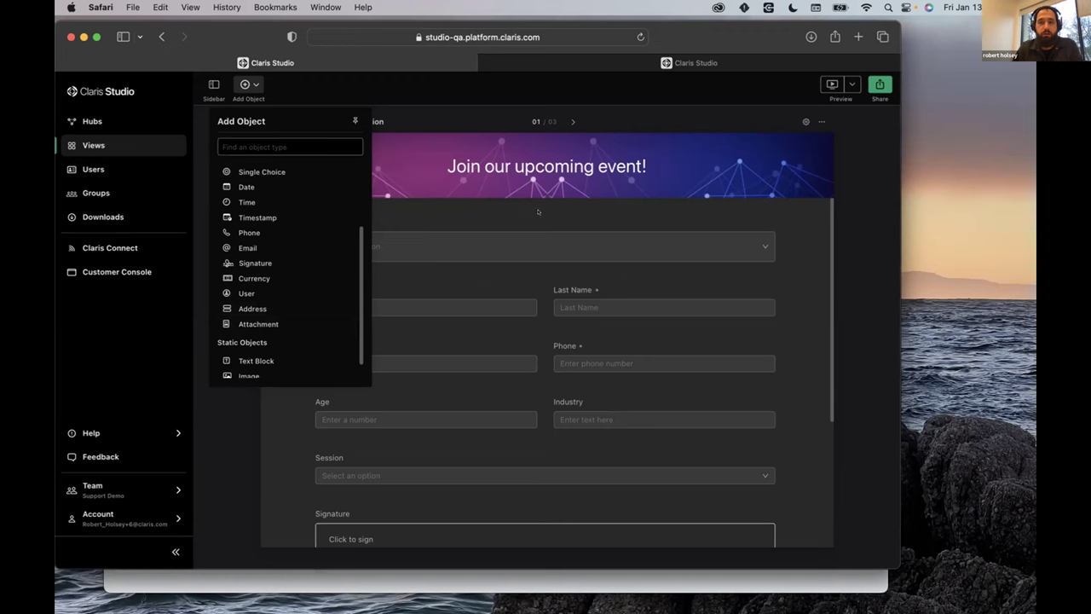
click(568, 213)
click(122, 149)
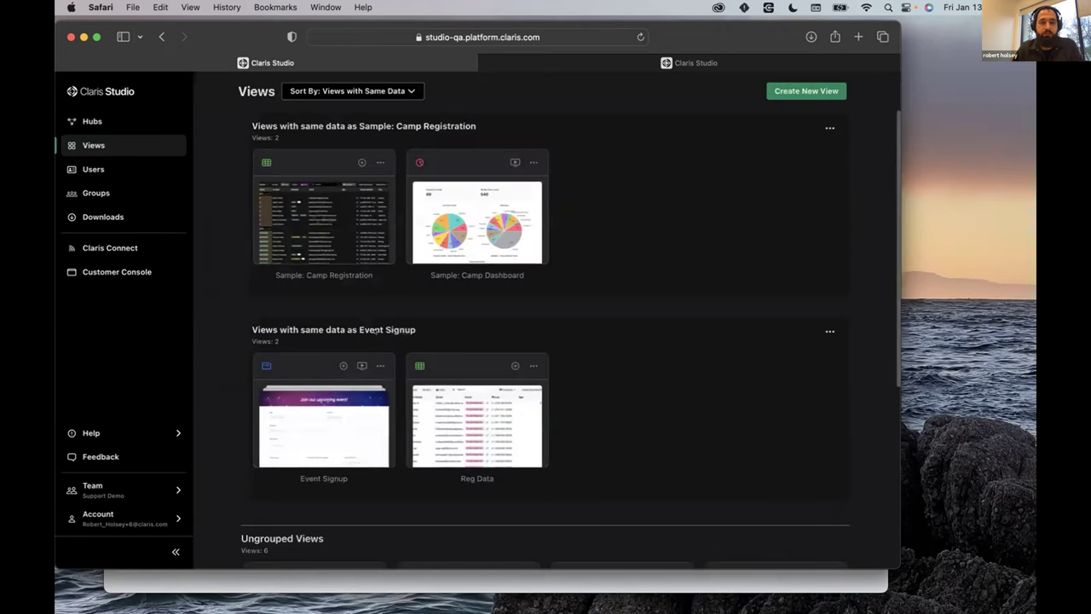
Step: Open the ungrouped To Do List view to look over its records and return to the views list
scroll(346, 413, down, 2)
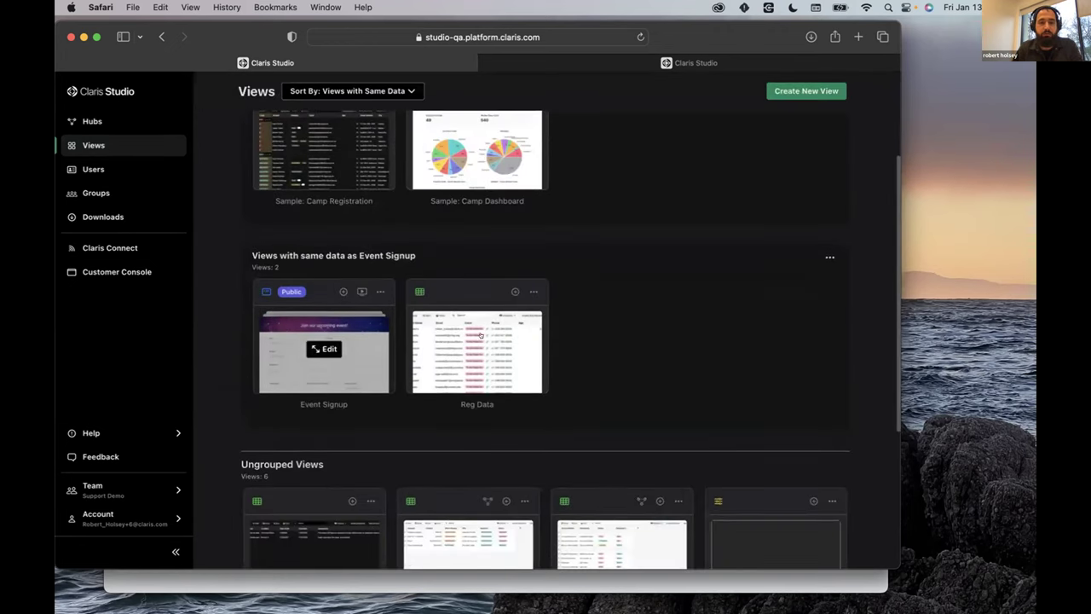
scroll(460, 400, down, 5)
scroll(458, 405, up, 1)
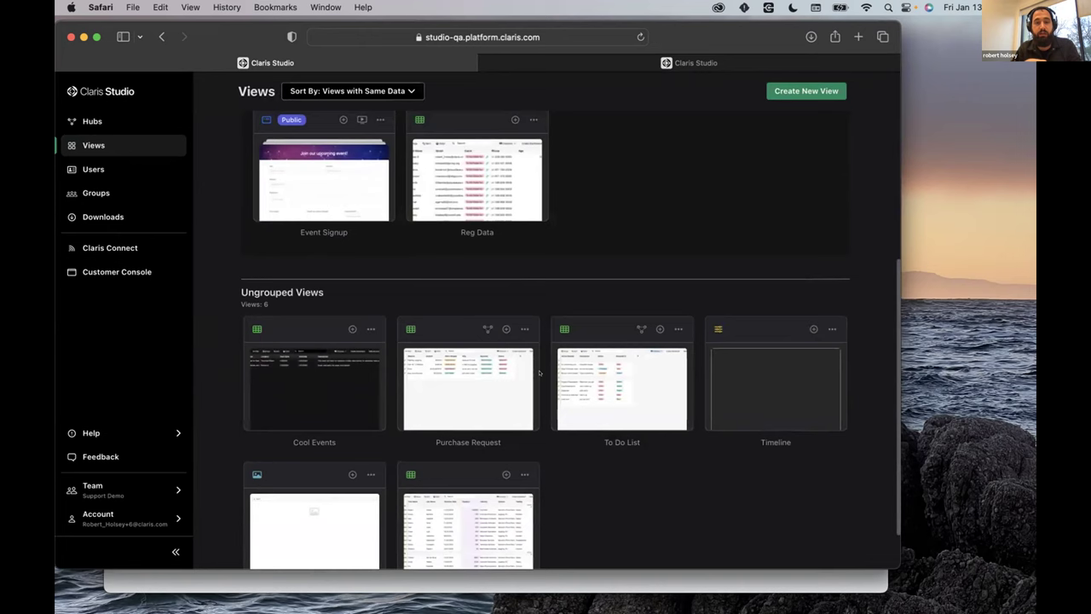
mouse_move(613, 386)
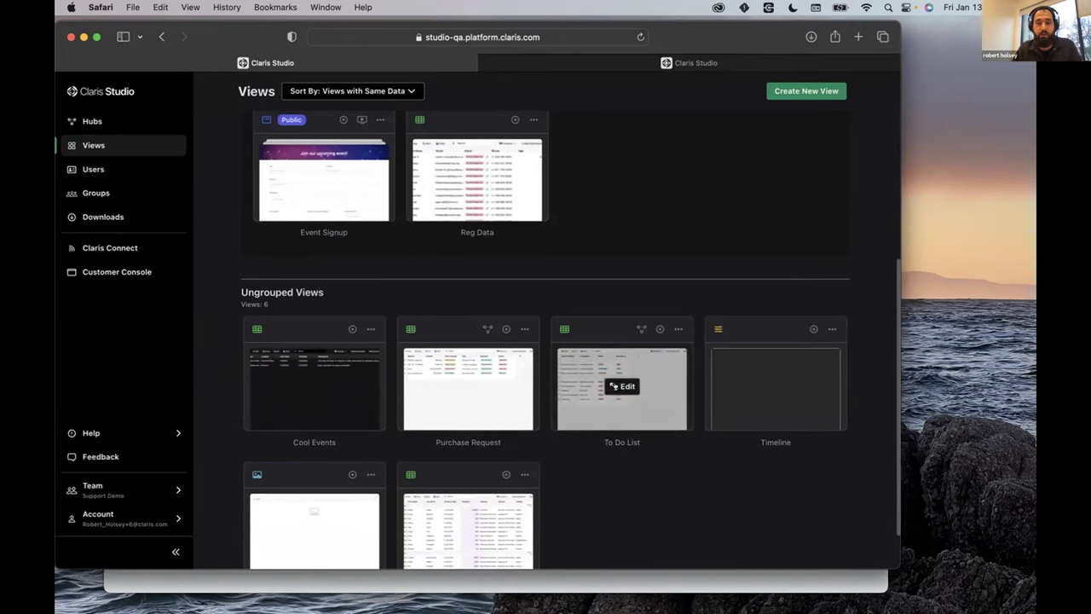
click(622, 386)
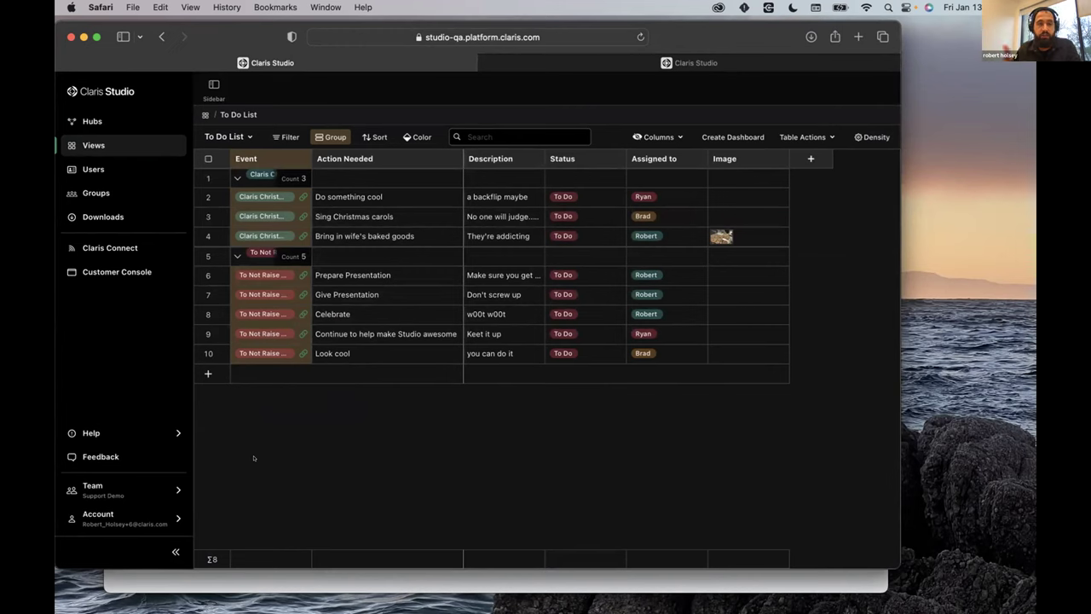
key(super+bracketleft)
Step: Create a Kanban board from the To Do List view, grouping cards by Status and using the Large card template
scroll(529, 344, down, 5)
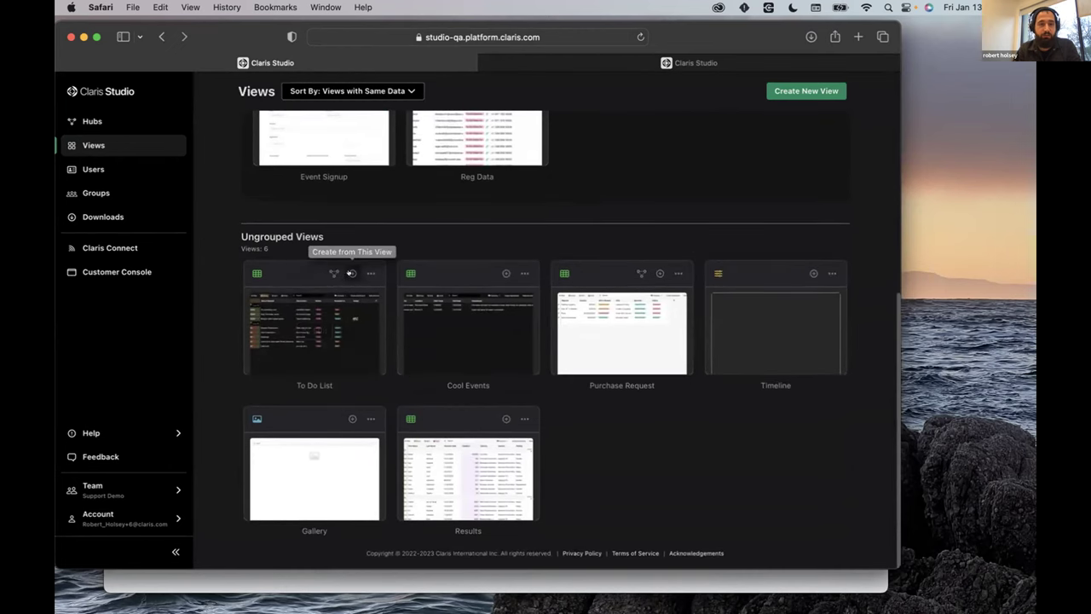
click(348, 272)
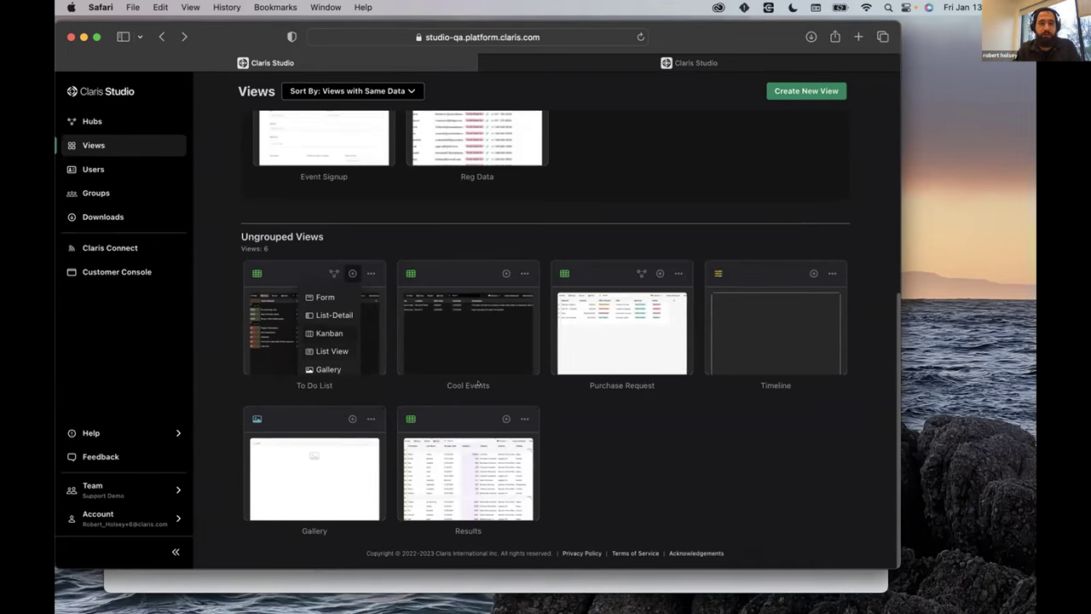
click(329, 333)
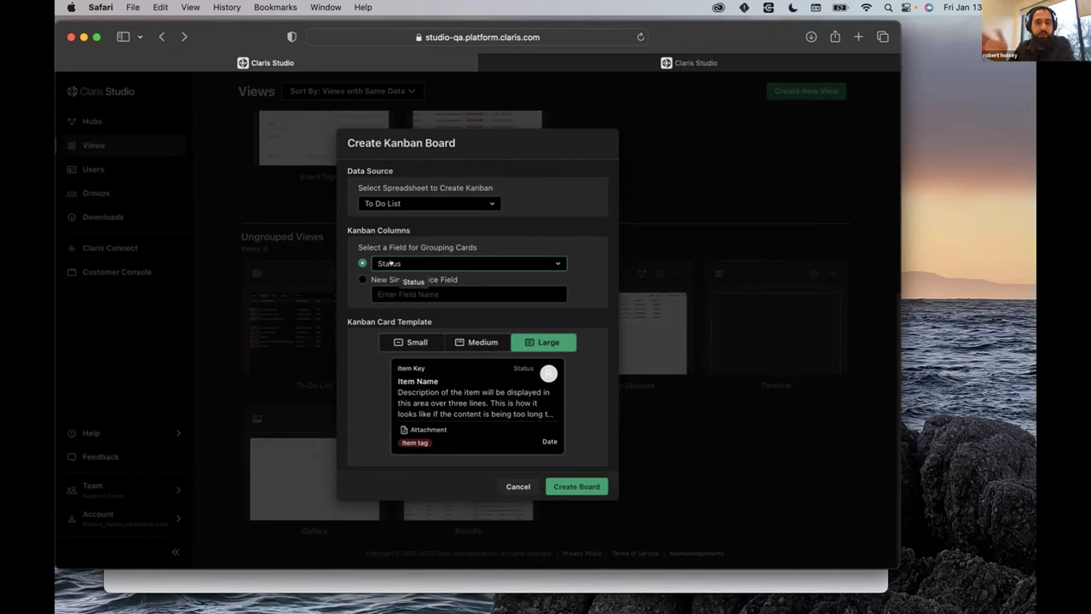
click(472, 341)
click(413, 341)
click(482, 341)
click(522, 341)
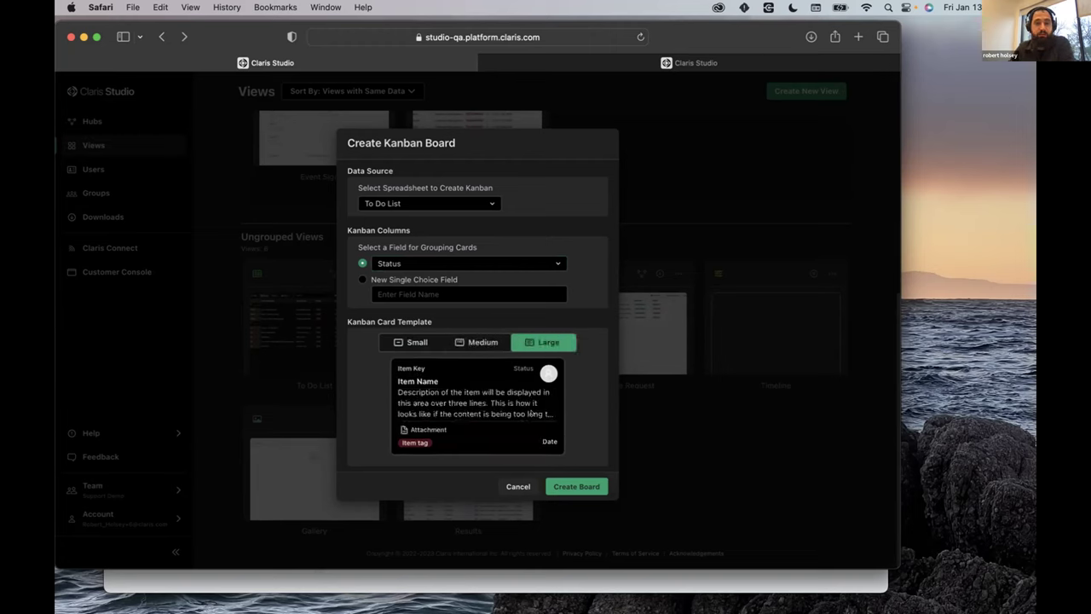
click(567, 484)
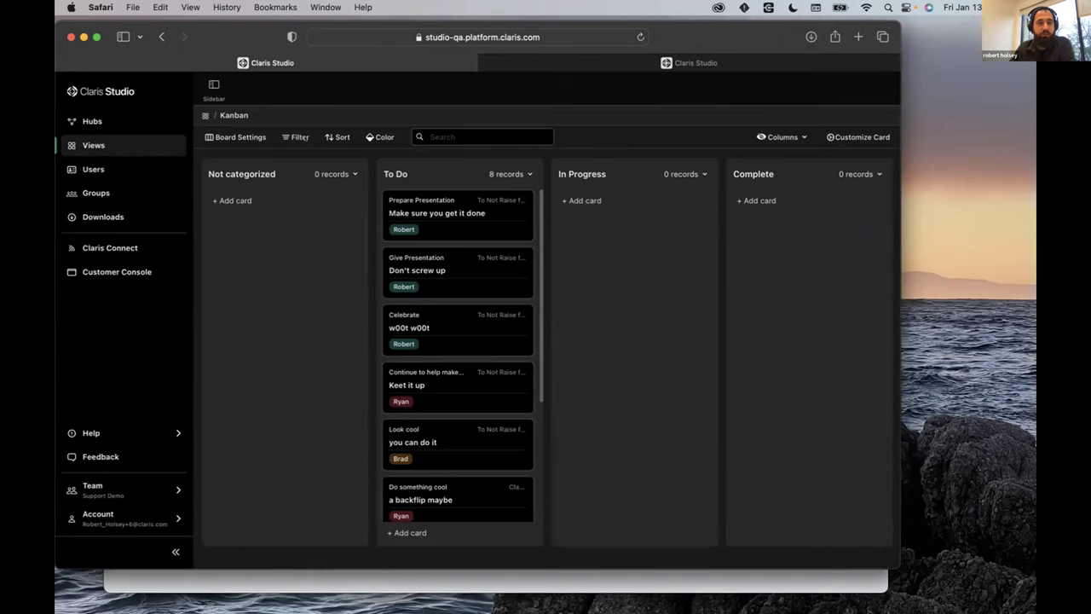
Step: Filter the Kanban board to records whose Event is equal to "To Not Raise for Awesome"
click(294, 137)
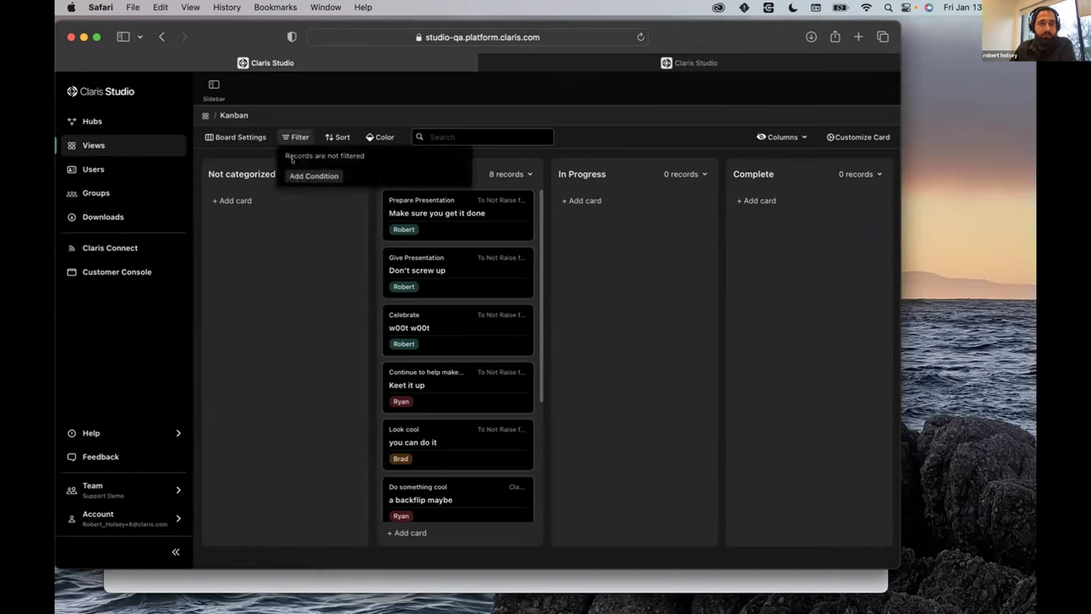
click(312, 173)
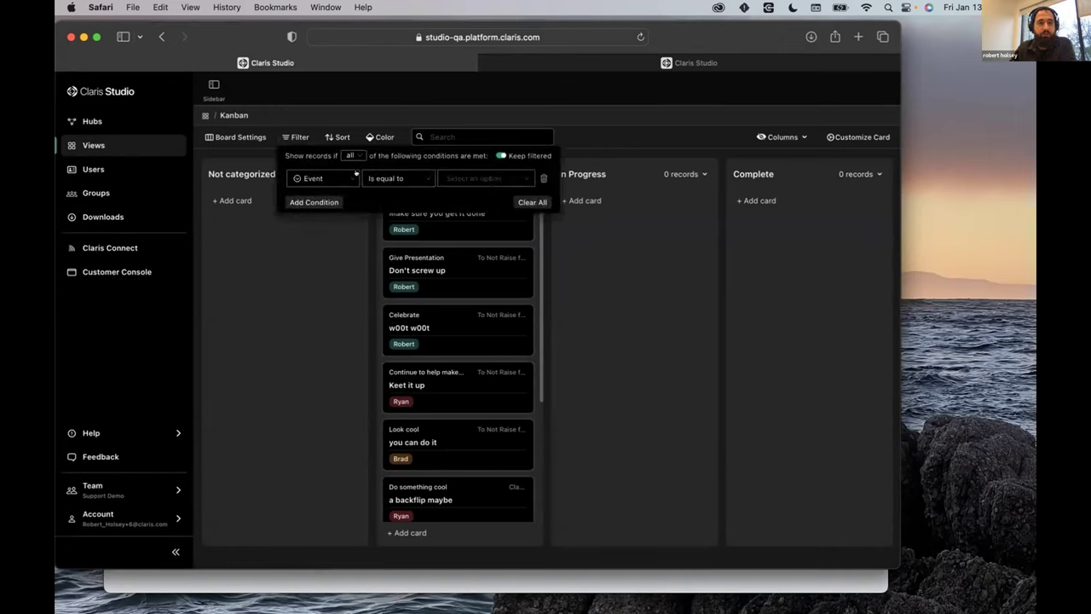
click(397, 179)
click(388, 214)
click(484, 178)
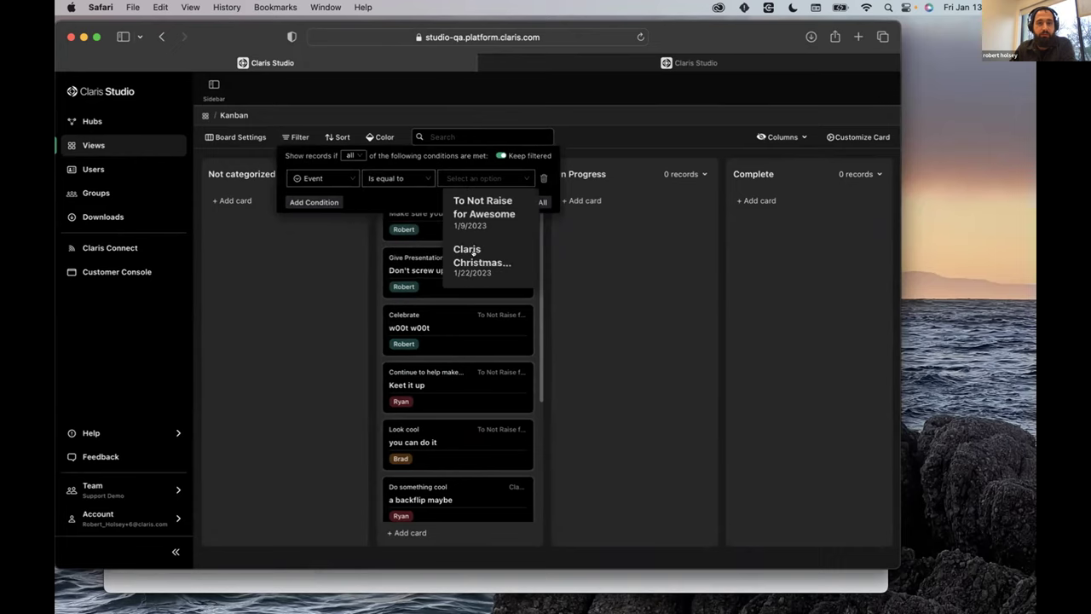
click(486, 212)
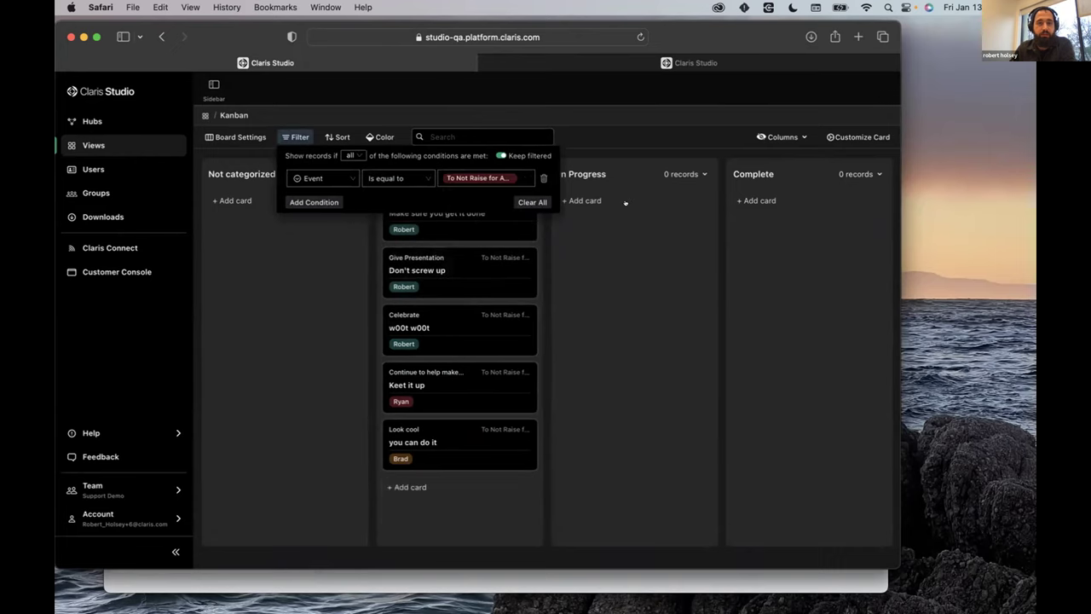
click(628, 201)
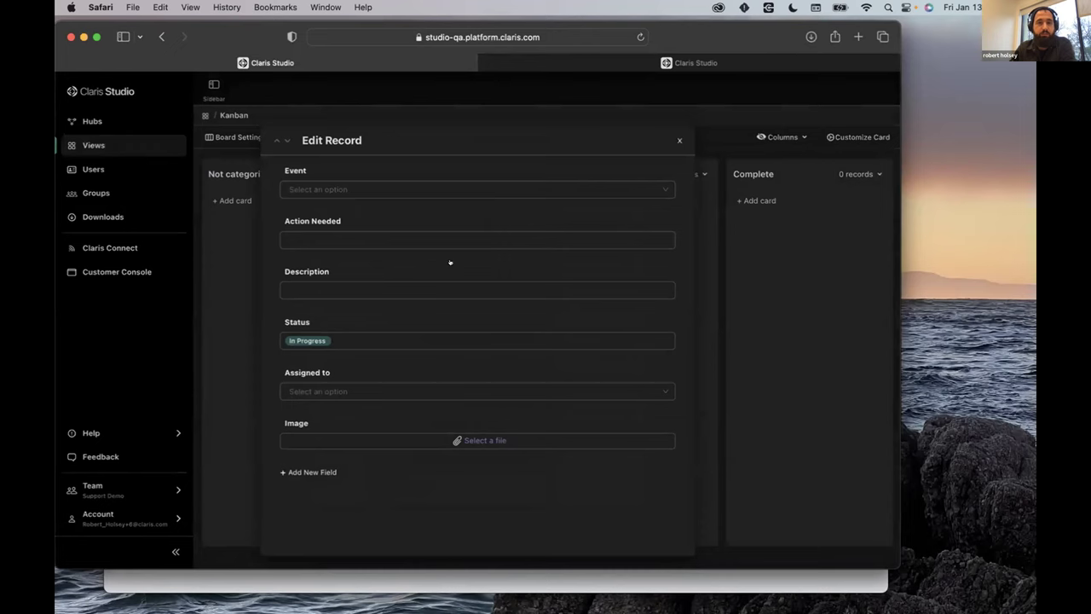
key(Escape)
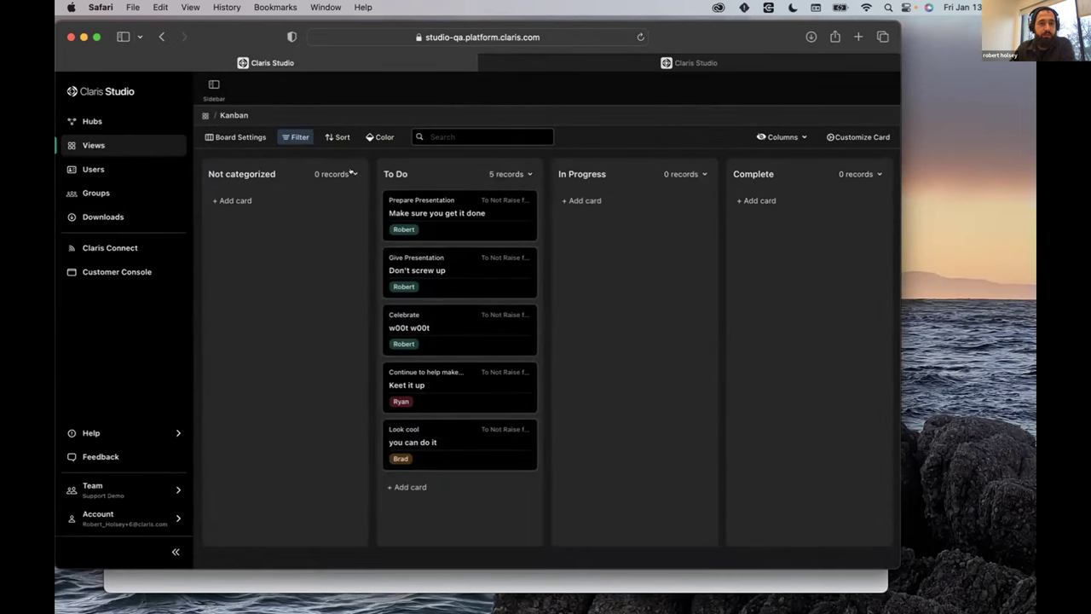
Step: Hide the Not categorized column on the Kanban board and bring up the card field mapping
click(354, 174)
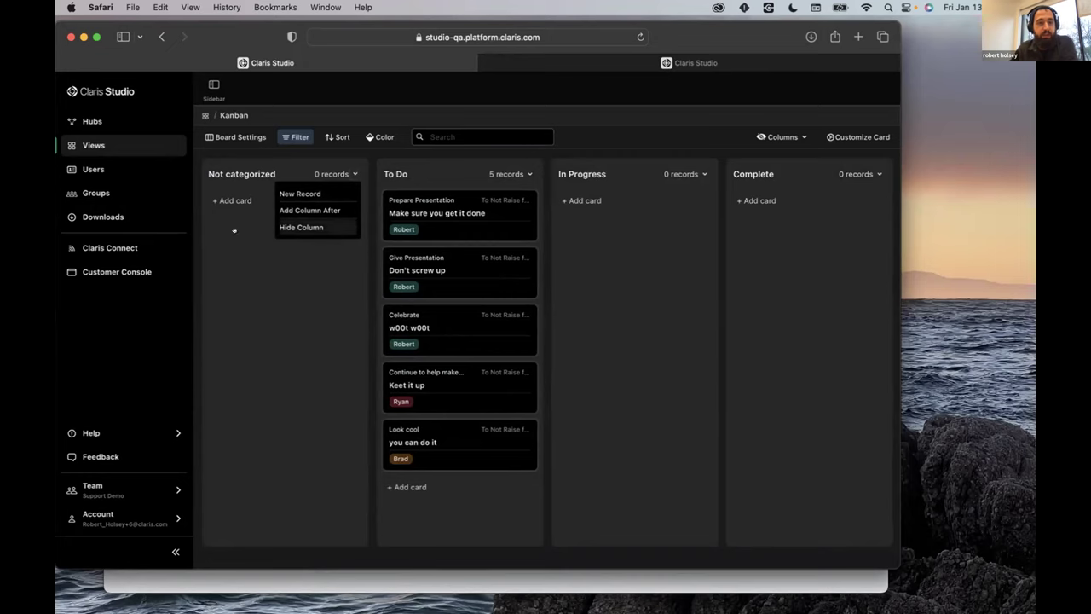
click(300, 226)
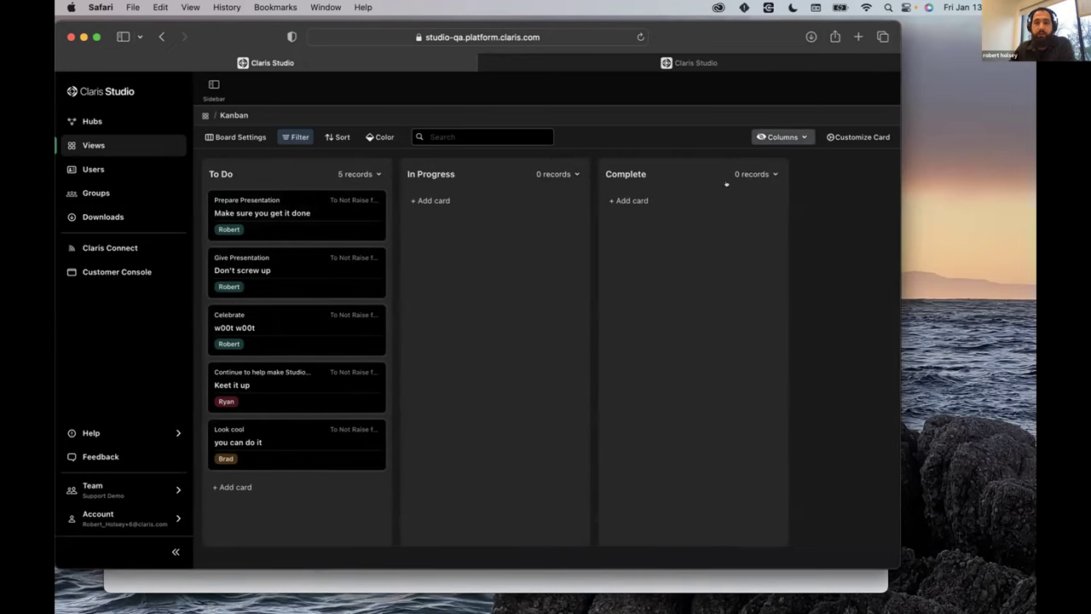
click(853, 136)
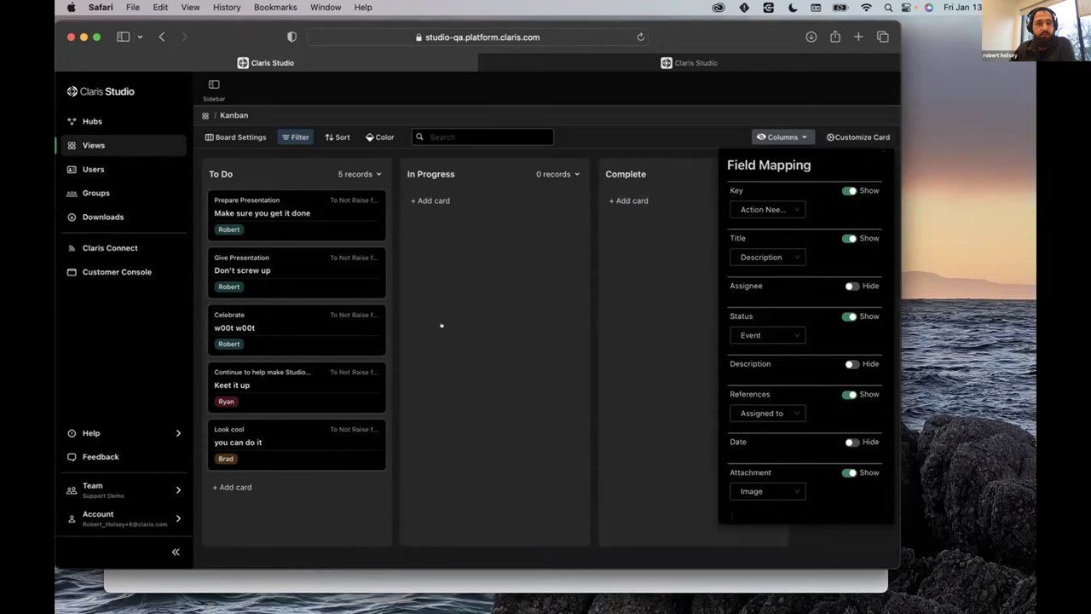
Step: Change the board's Event filter value to the Claris Christmas event
click(296, 136)
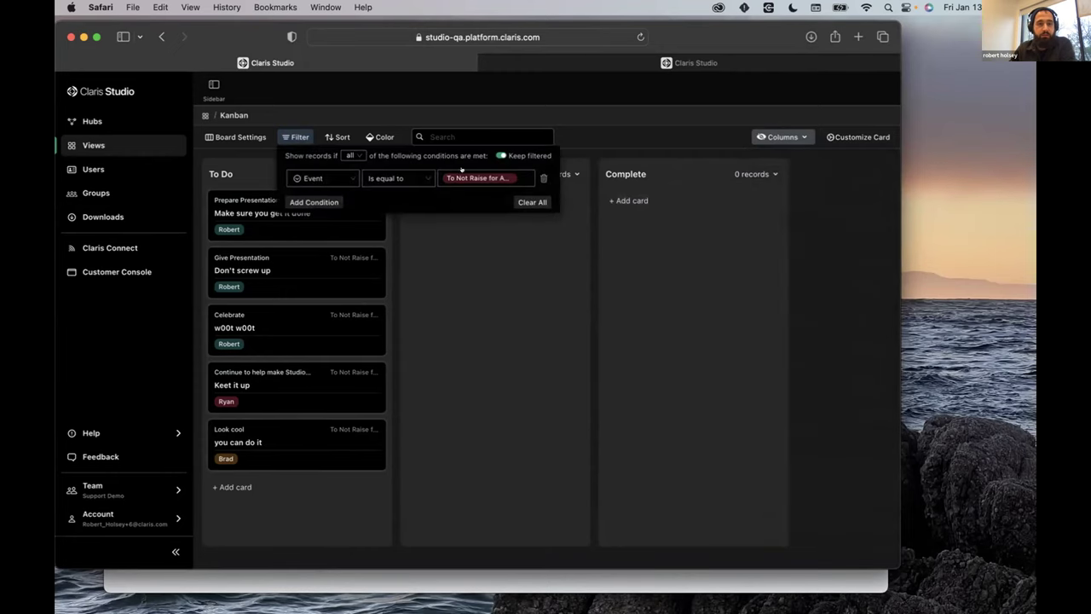
click(524, 178)
click(522, 264)
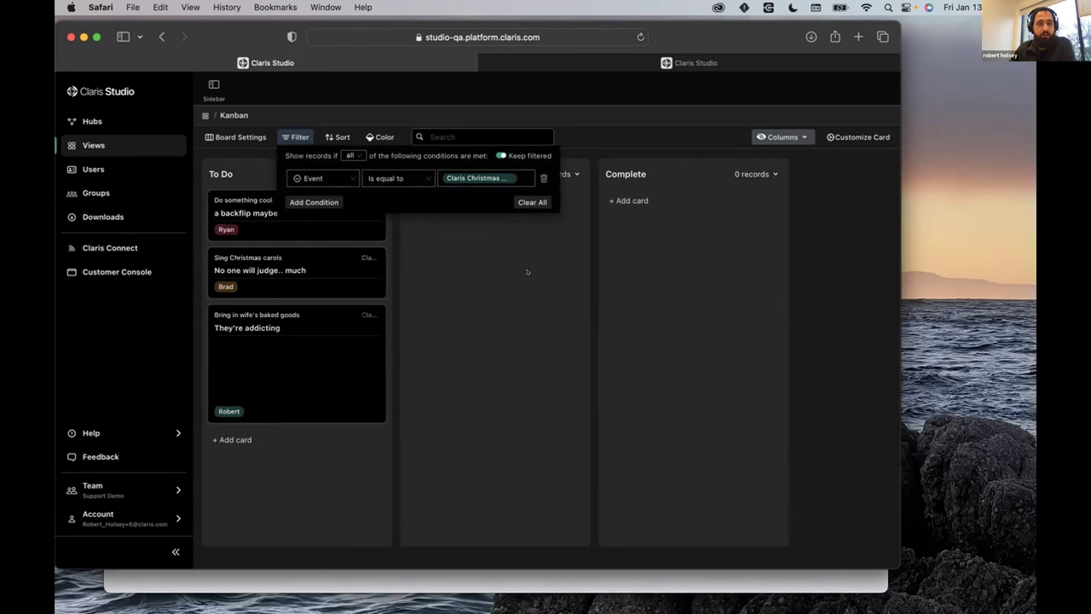
click(527, 271)
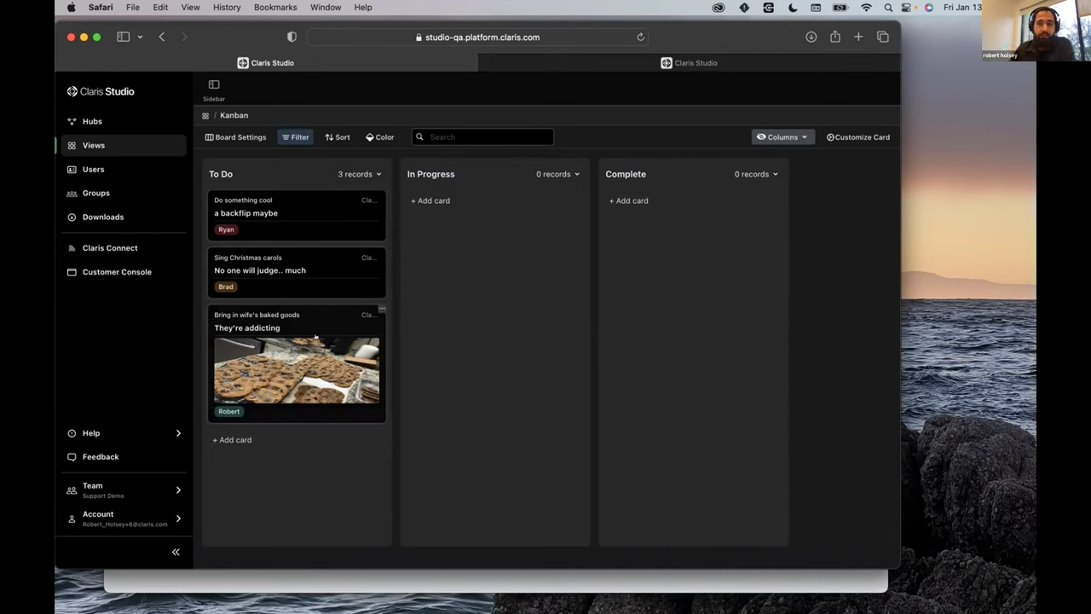
Step: Review which fields are mapped to the Kanban card and return to the views list
click(859, 136)
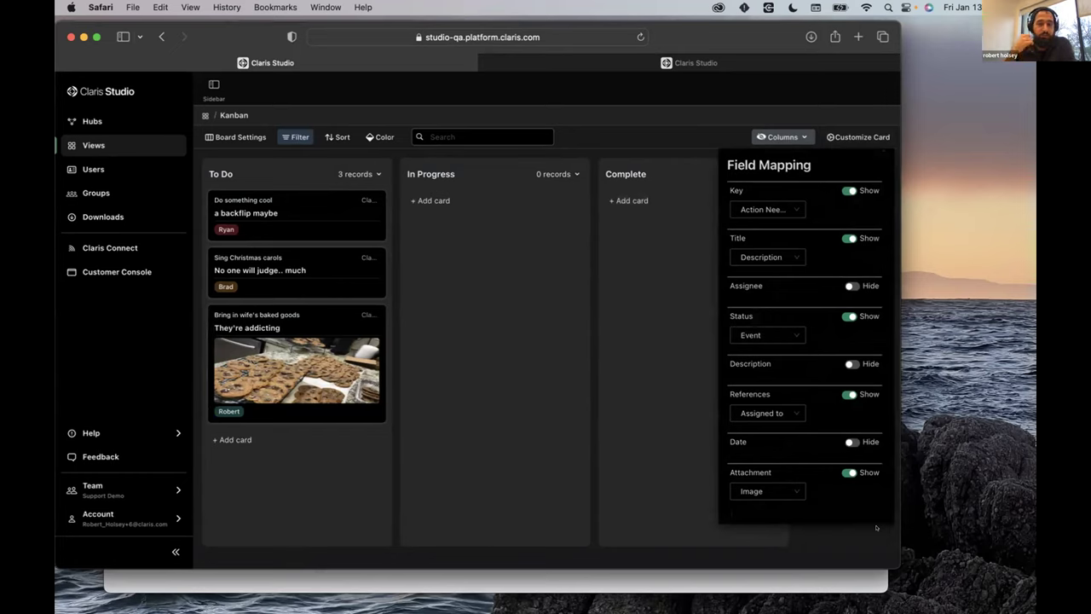
click(624, 476)
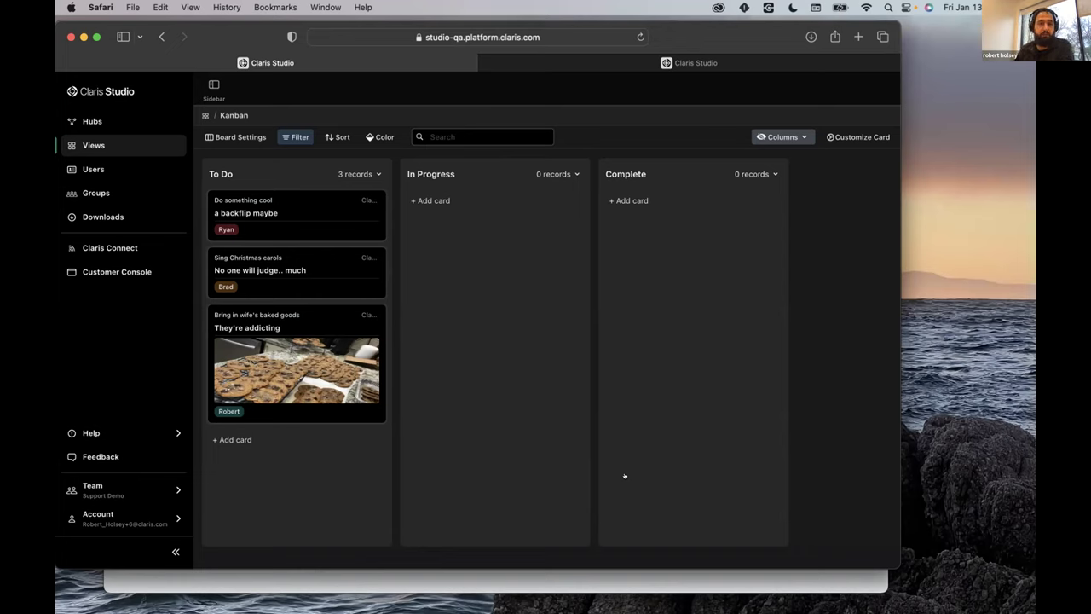
click(83, 143)
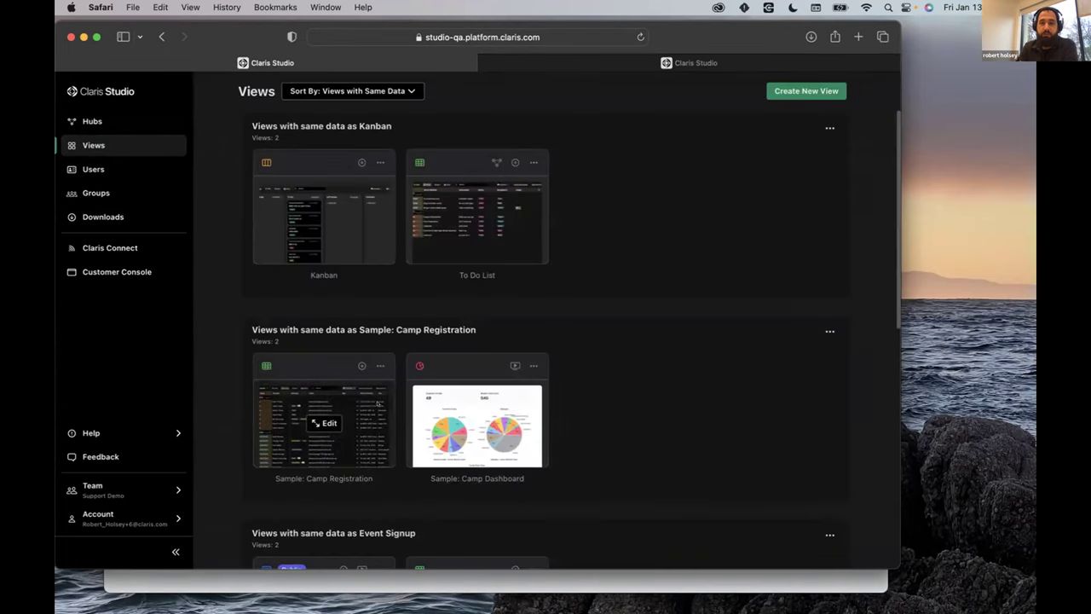
Step: Switch to Claris Pro to review the purchase requests for the "To Not Raise for Awesome" event, and return to the Studio views list
scroll(377, 403, down, 10)
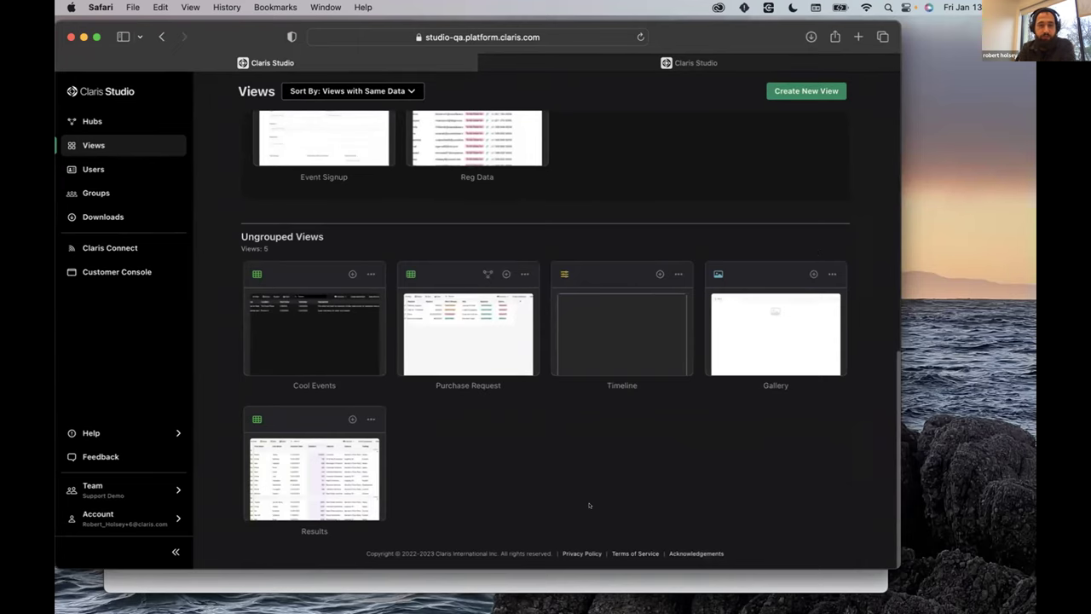
click(434, 586)
key(Escape)
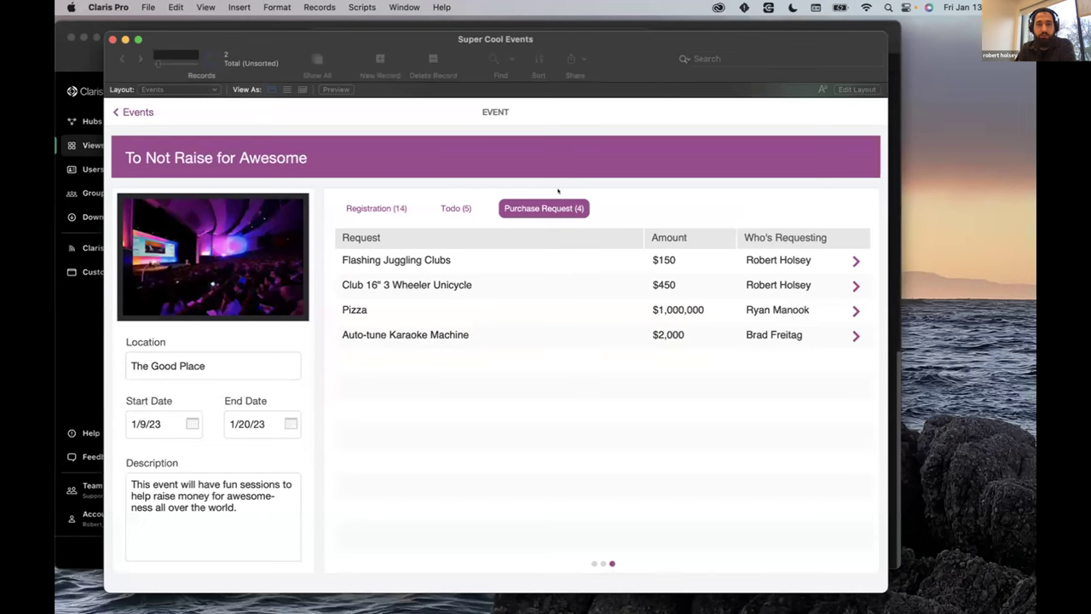
drag(651, 54, 641, 47)
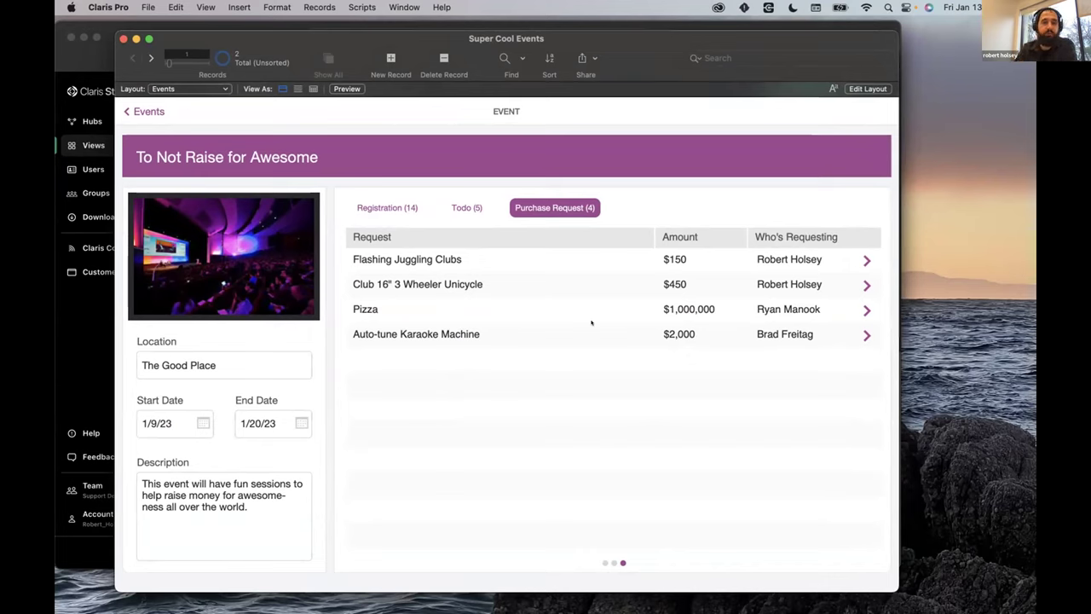
click(200, 23)
Step: Create a List-Detail view from the Purchase Request data
mouse_move(489, 338)
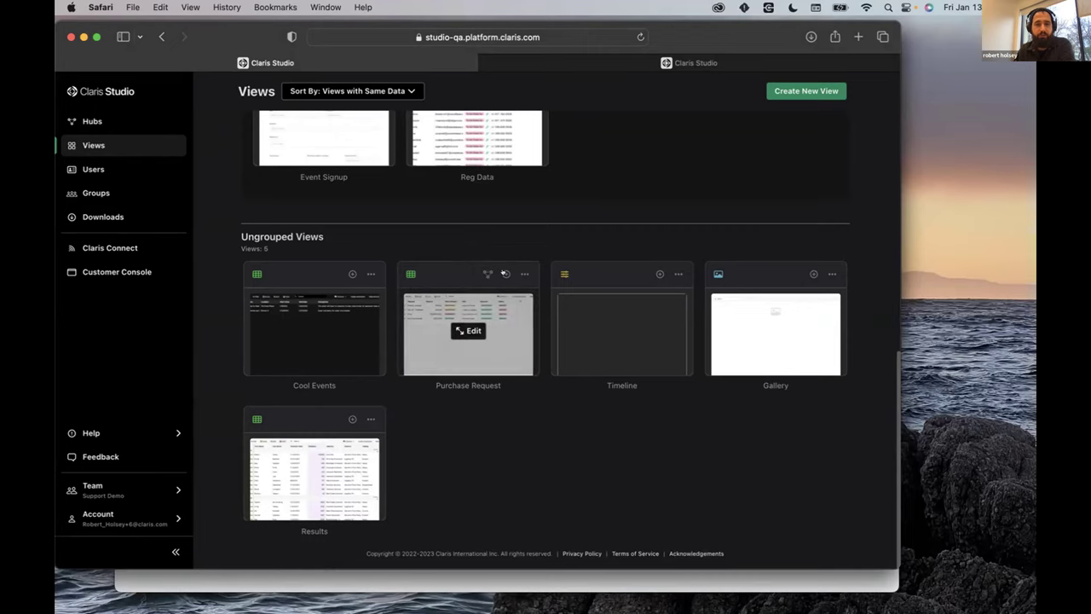
click(505, 274)
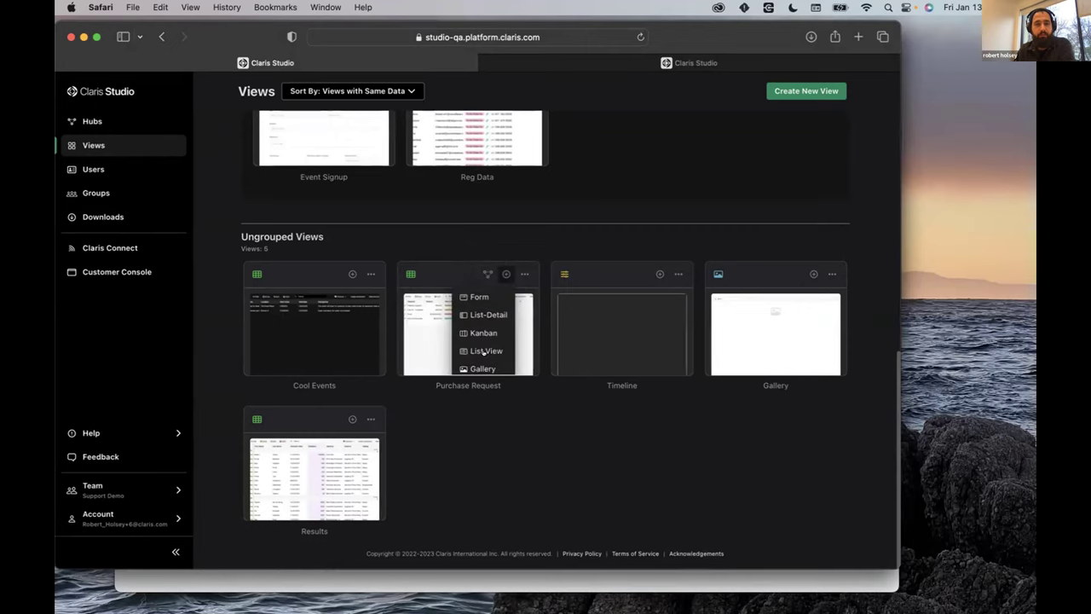
click(483, 351)
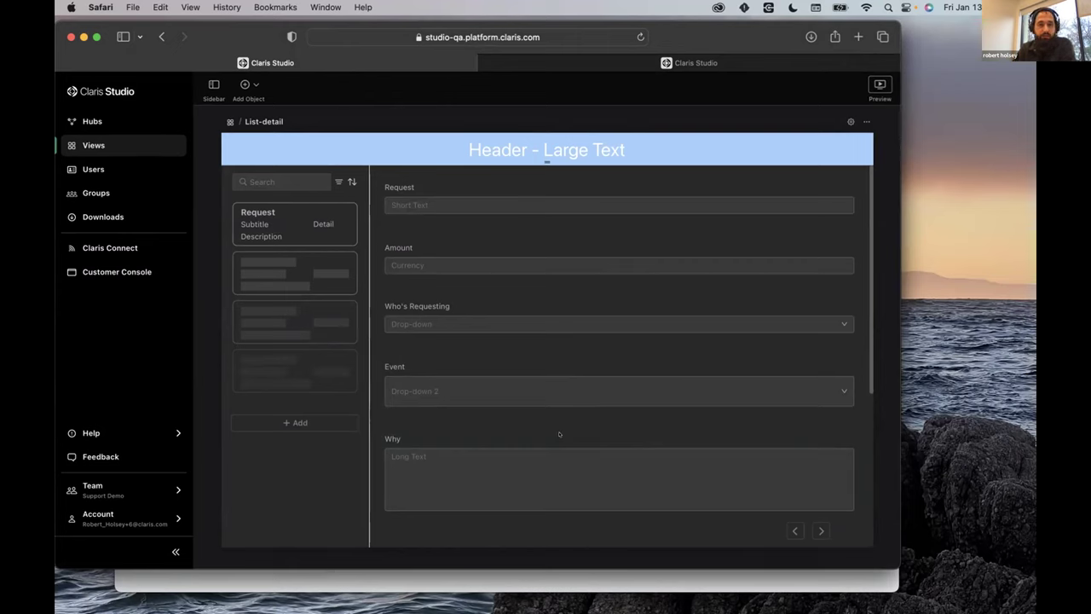
Step: Review the list-detail view's settings and the field mapping of its list card
click(849, 121)
click(850, 121)
click(305, 150)
click(303, 236)
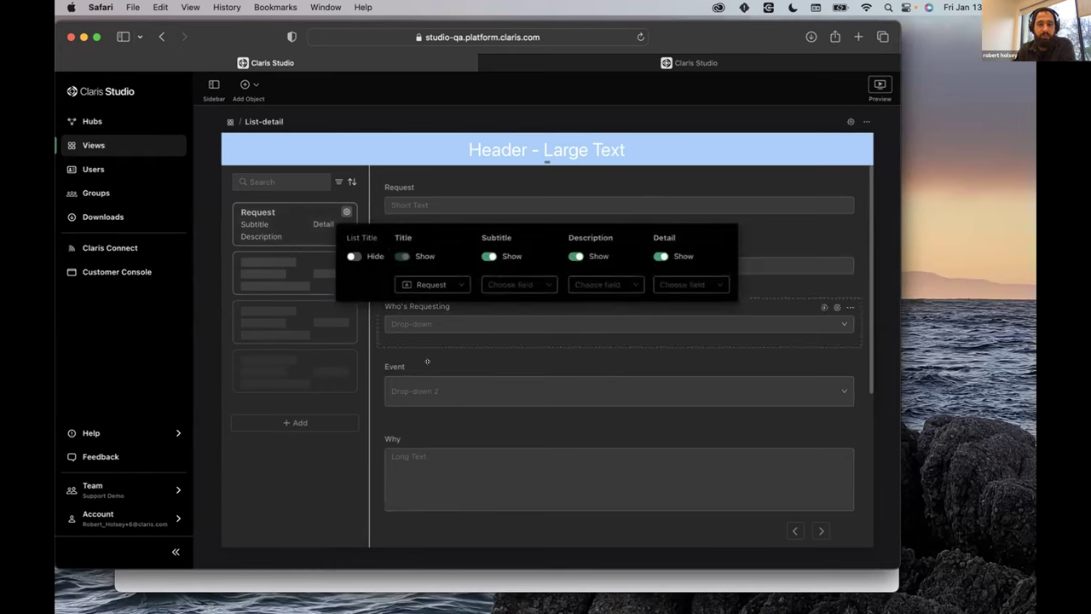
click(466, 179)
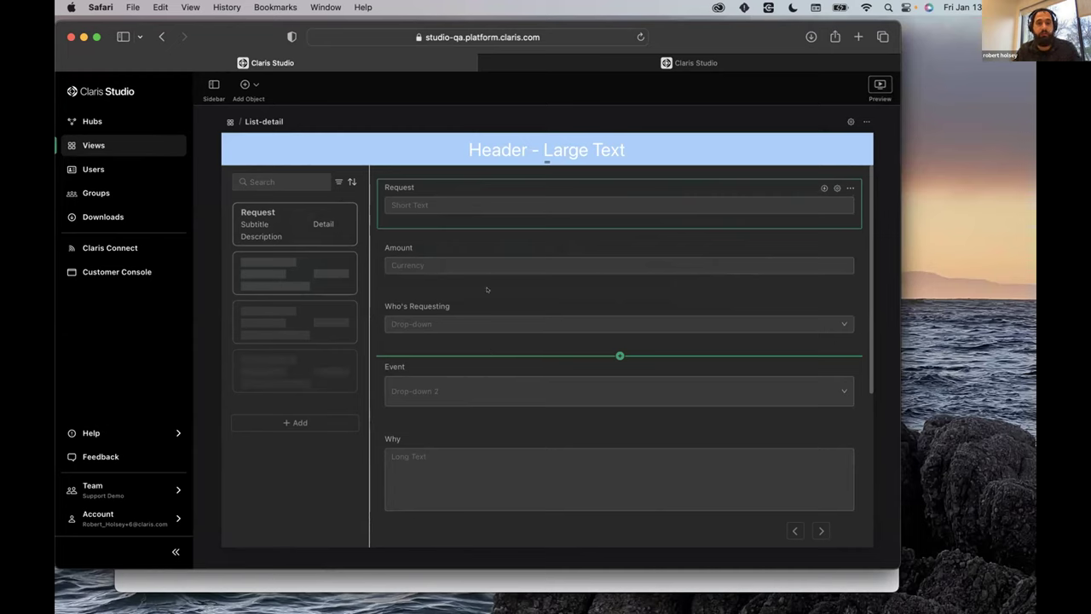
Step: Rearrange the detail form with Event above Request, Who's Requesting beside Amount, and Status beside Approver
drag(671, 294, 725, 273)
drag(478, 328, 512, 196)
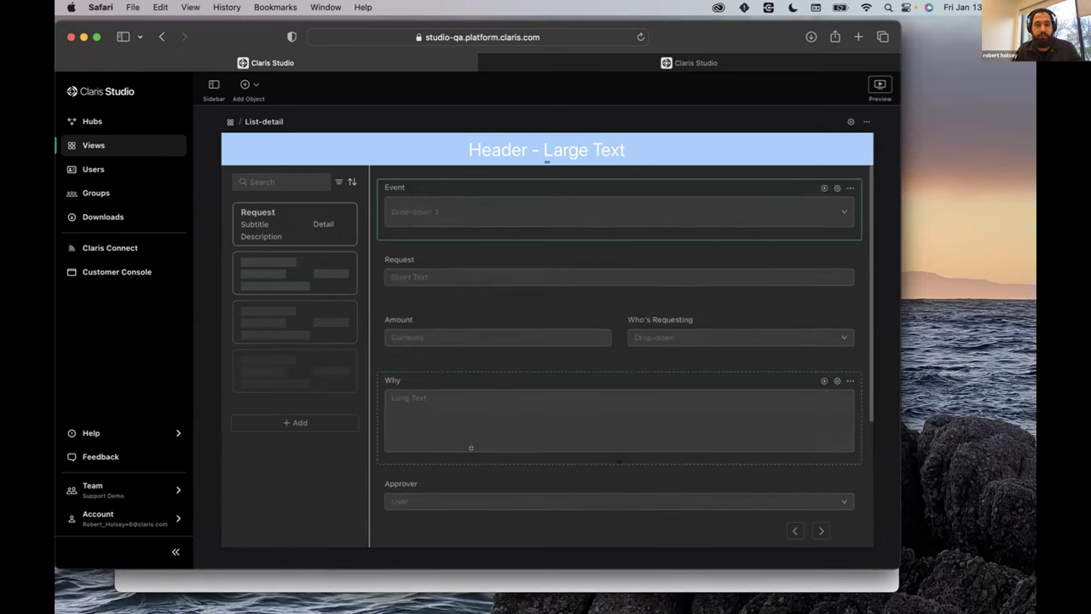
scroll(470, 447, down, 3)
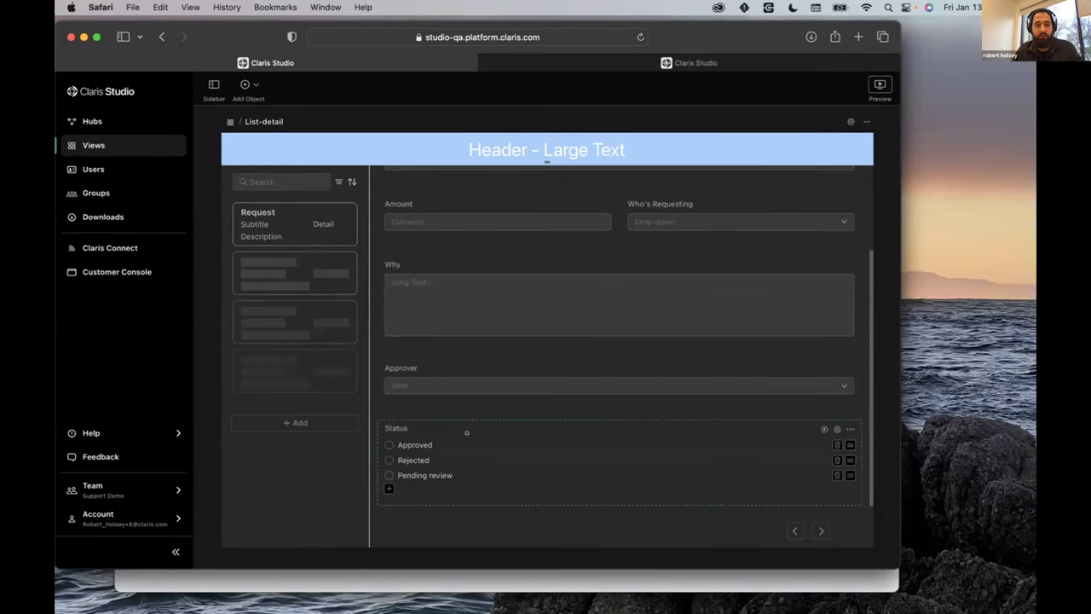
drag(765, 426, 632, 508)
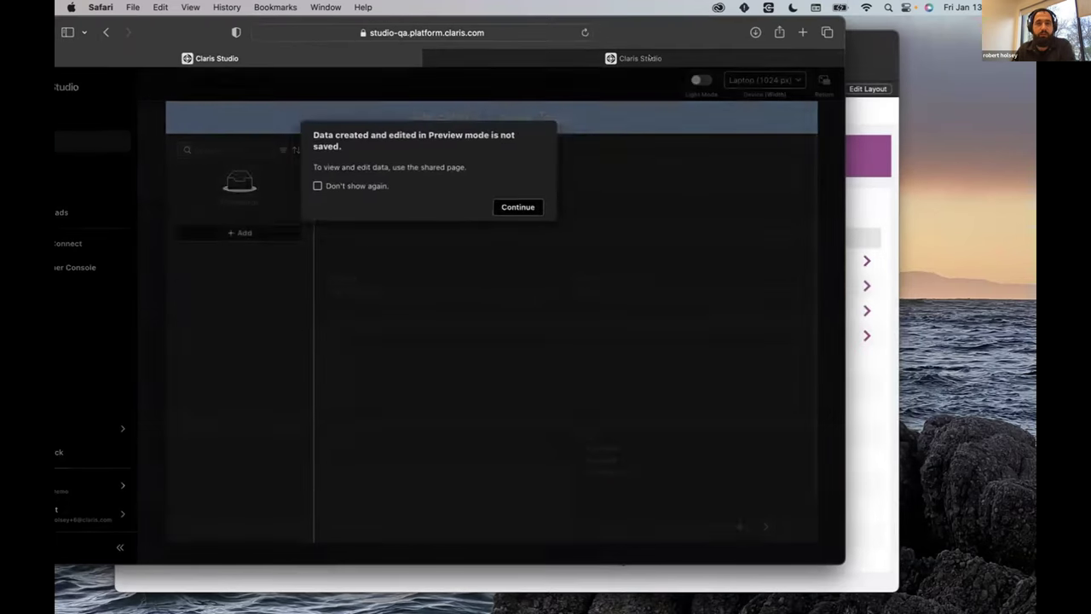
Step: Preview the list-detail view at the Tablet (768 px) and Mobile (360 px) device widths
click(517, 207)
drag(680, 27, 721, 44)
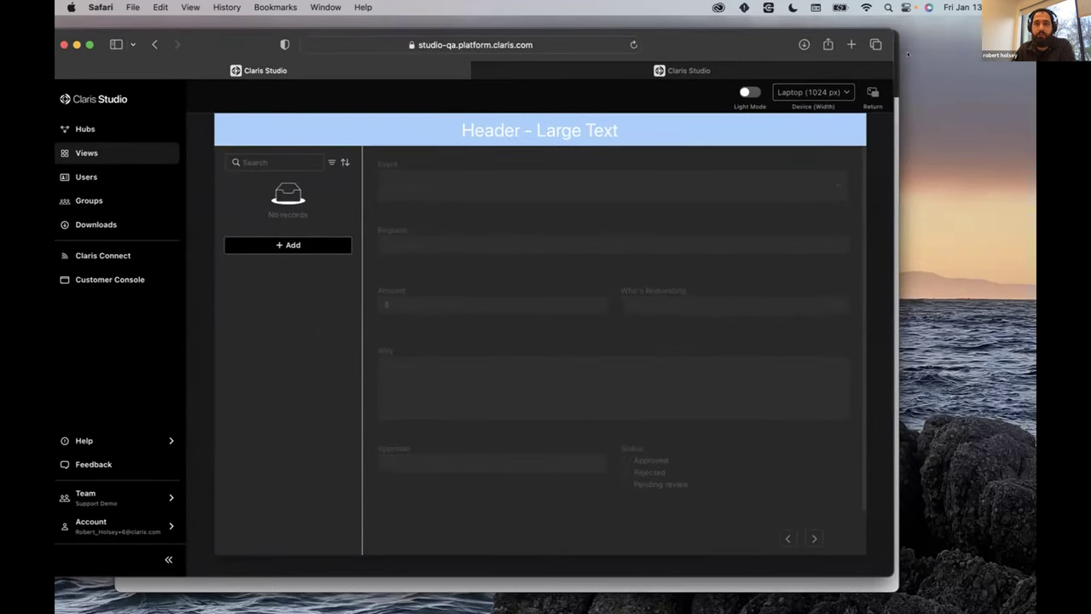
drag(765, 48, 806, 56)
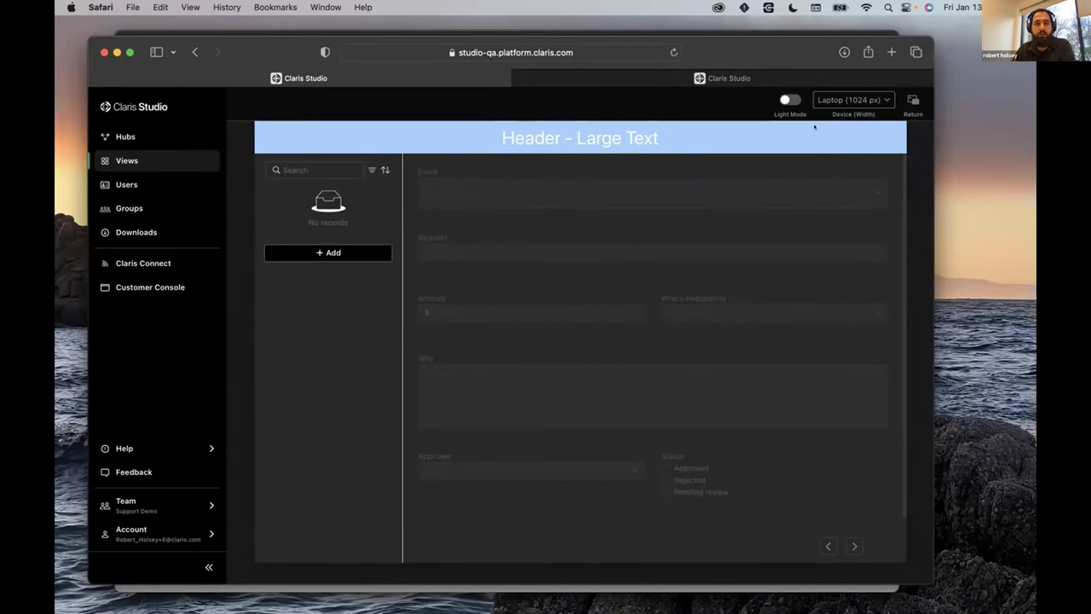
click(829, 99)
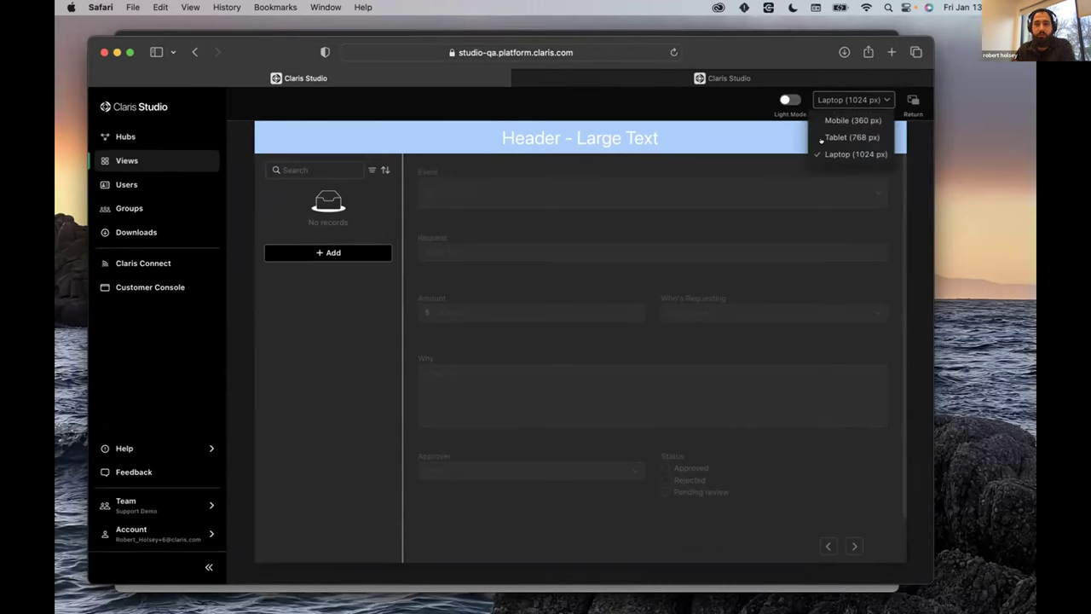
click(825, 139)
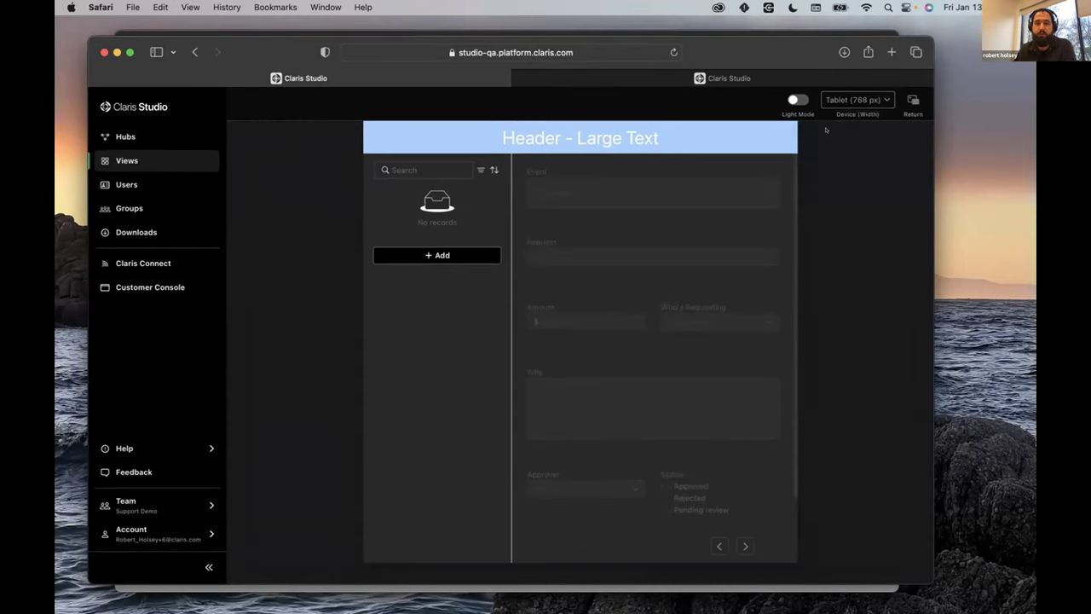
click(852, 99)
click(831, 120)
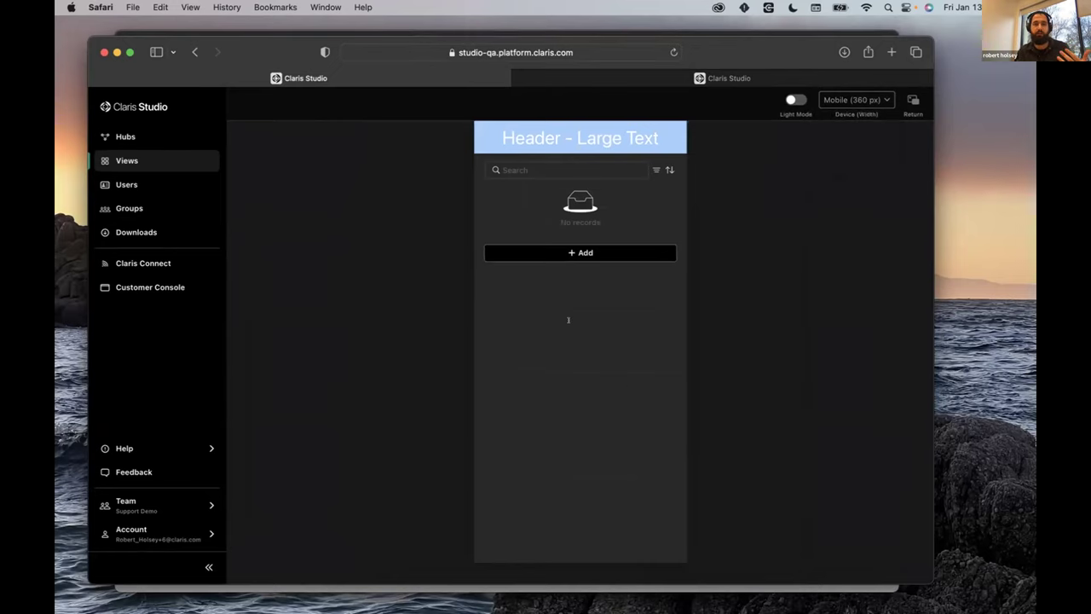
Step: Add a blank record in the mobile preview, return to the record list, and reopen its detail page
click(580, 252)
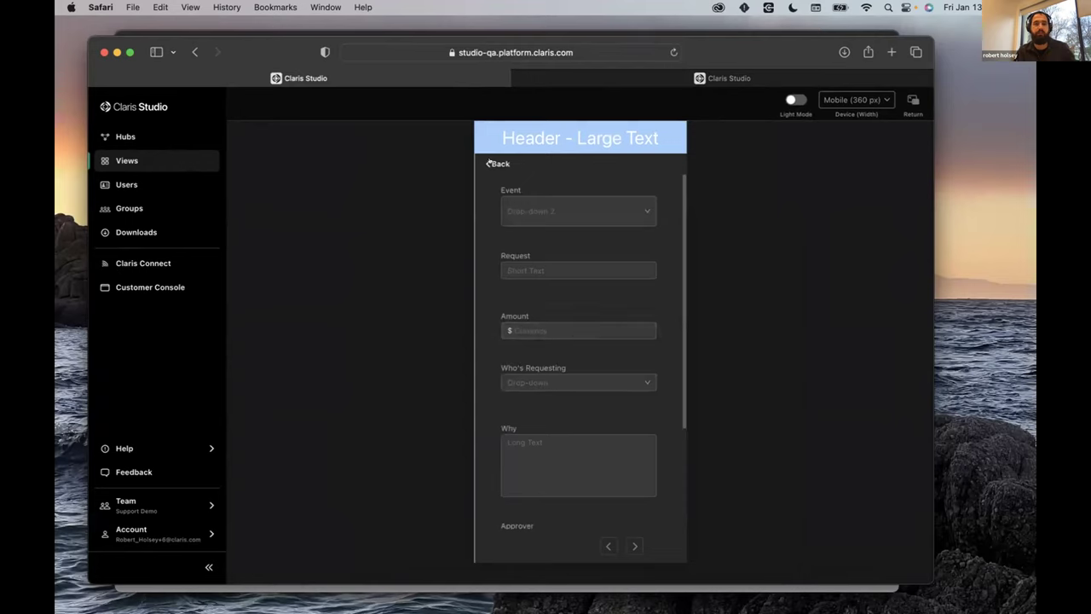
click(494, 163)
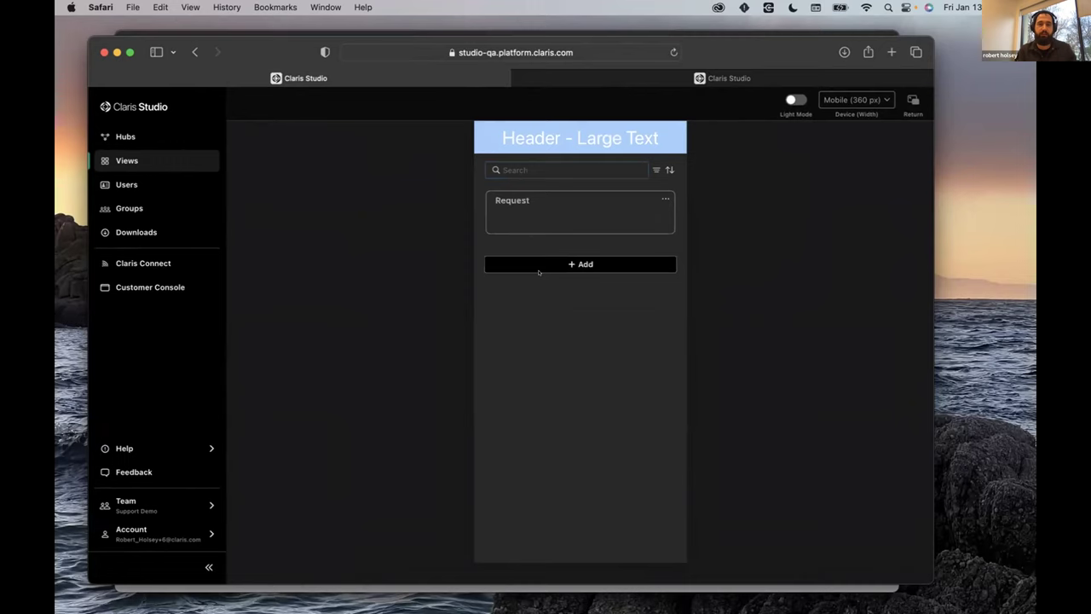
click(545, 213)
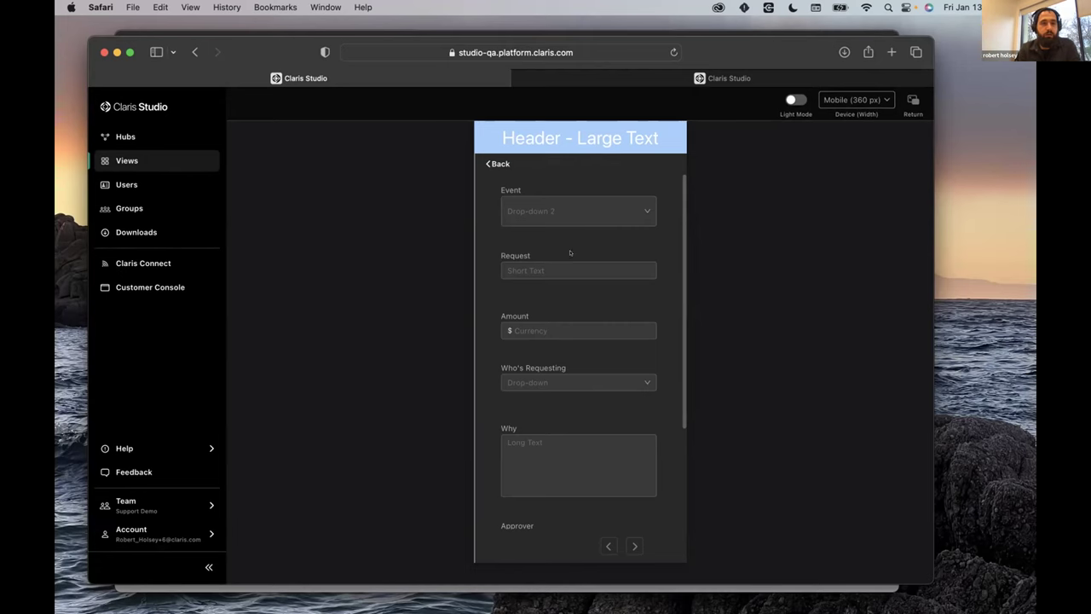
Step: Return to the views list and open the Results view from the ungrouped views
click(114, 160)
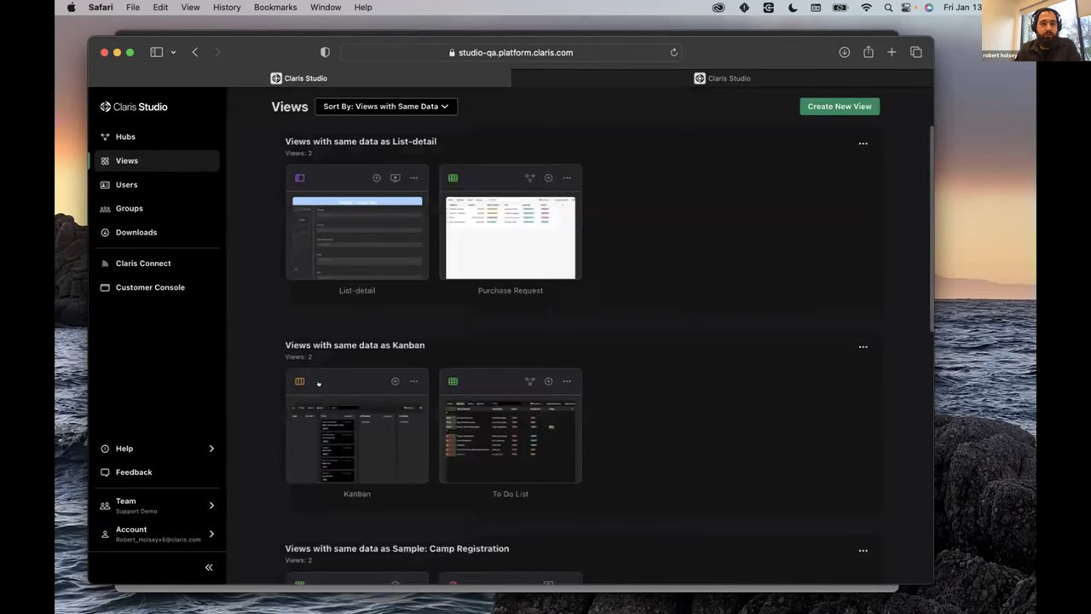
scroll(429, 414, down, 5)
scroll(429, 414, down, 3)
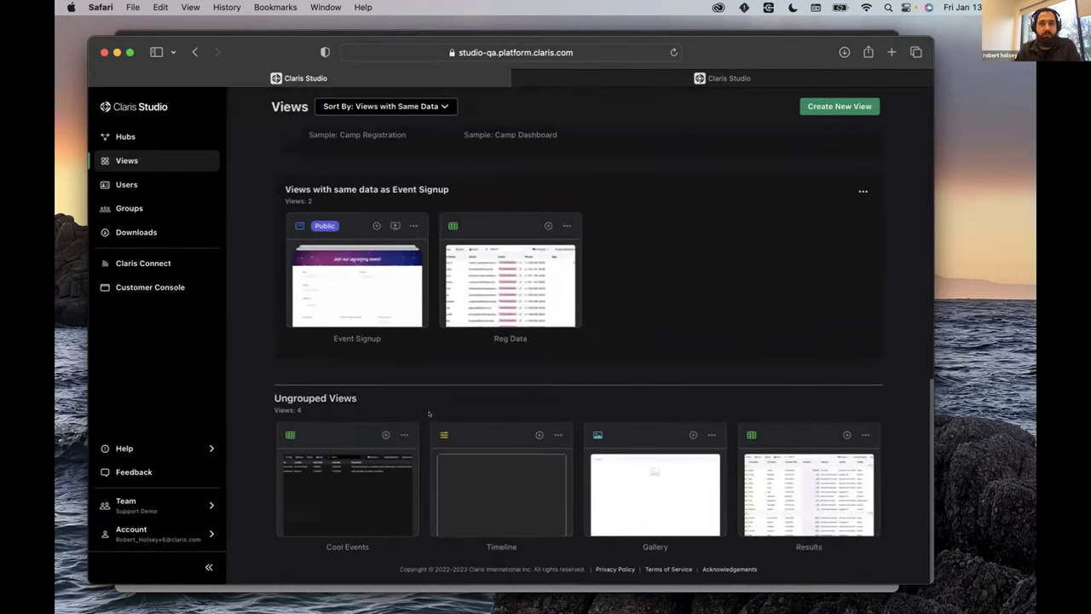
mouse_move(527, 476)
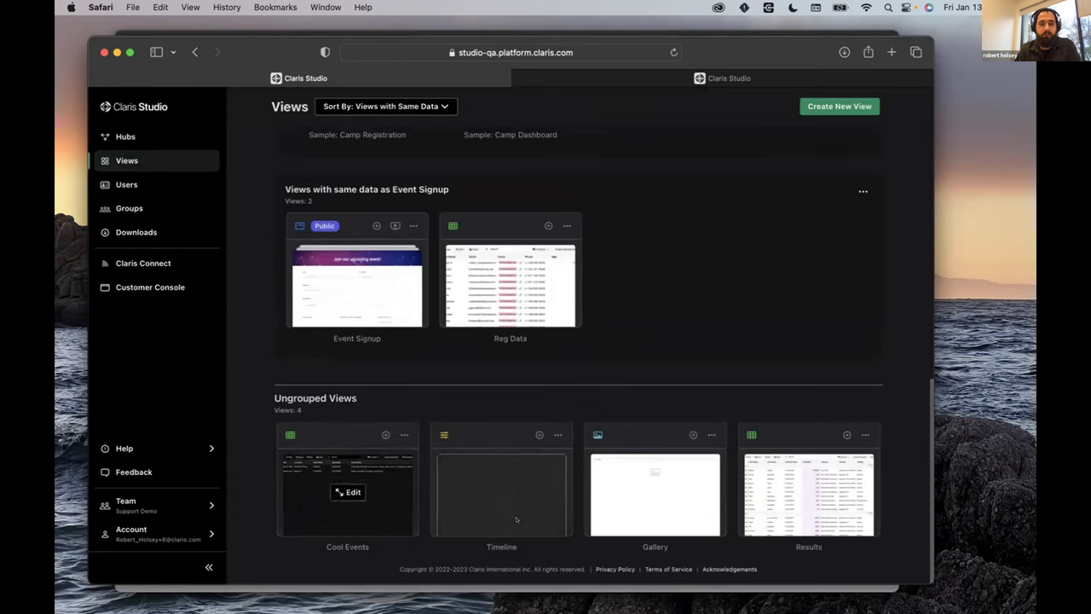
mouse_move(822, 496)
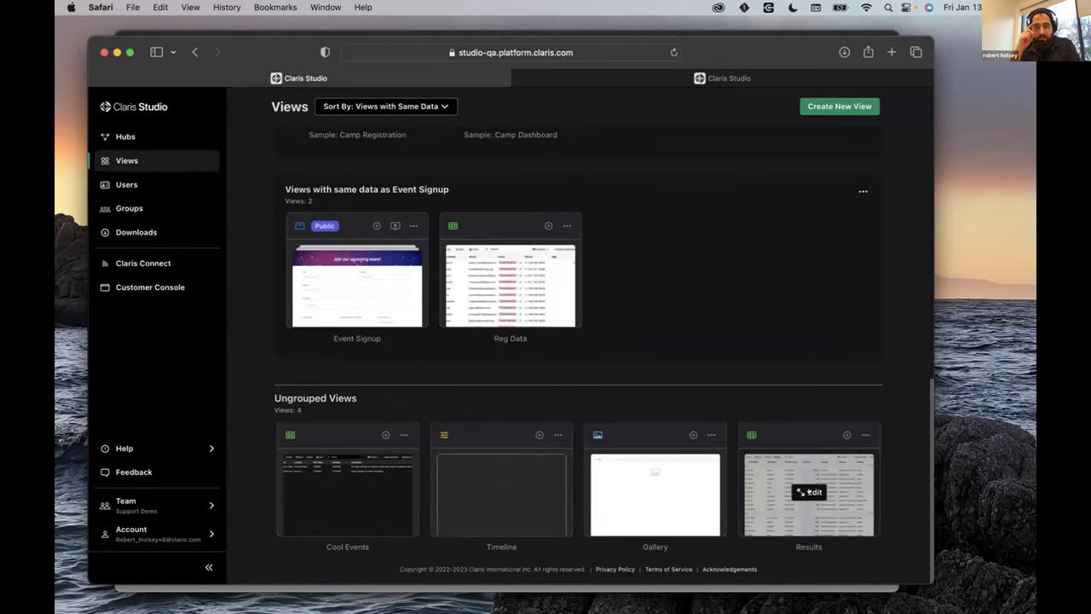
click(807, 492)
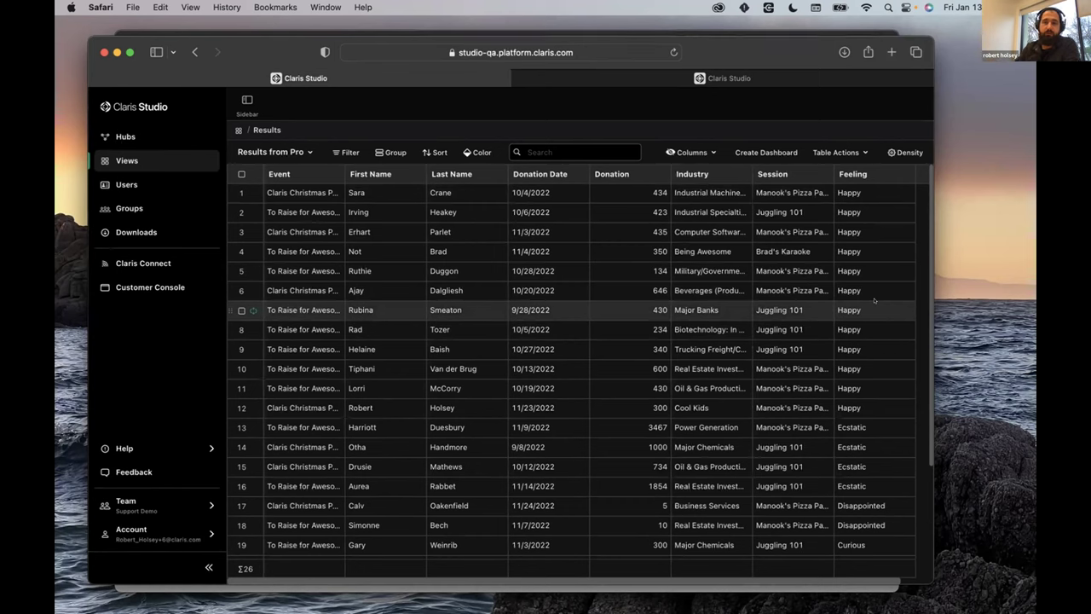
Step: Chart the Results table by the Feeling field, trying the pie and bubble types before choosing Combo Chart
click(901, 174)
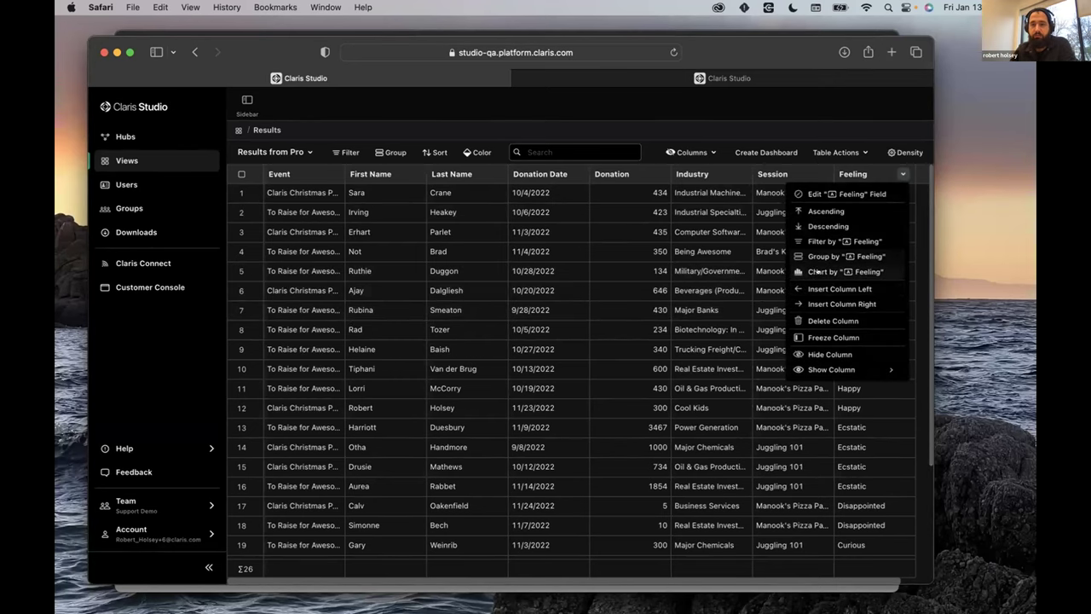
click(824, 271)
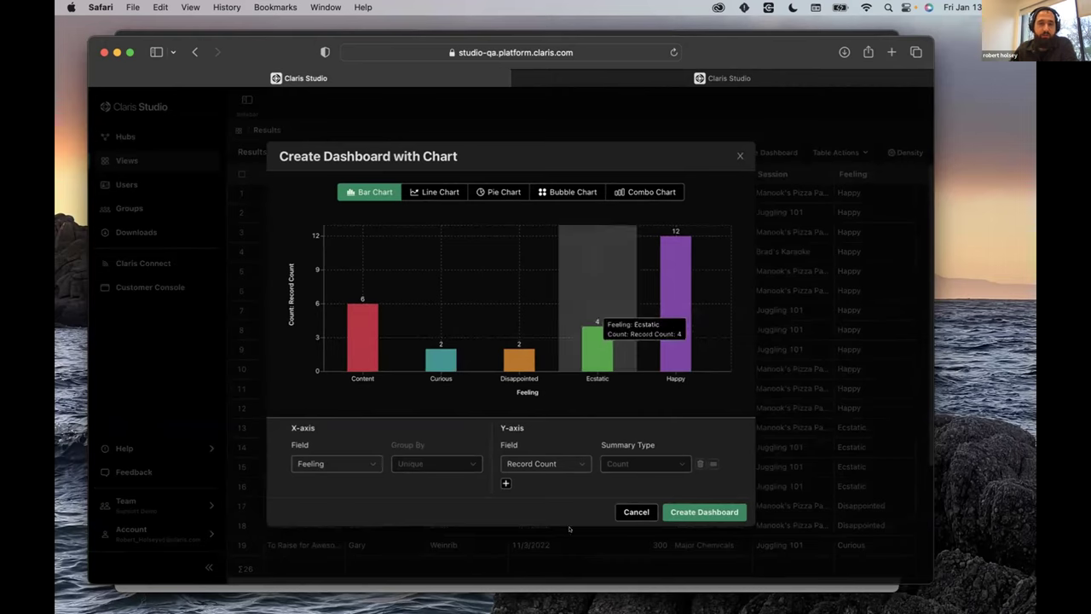
click(490, 193)
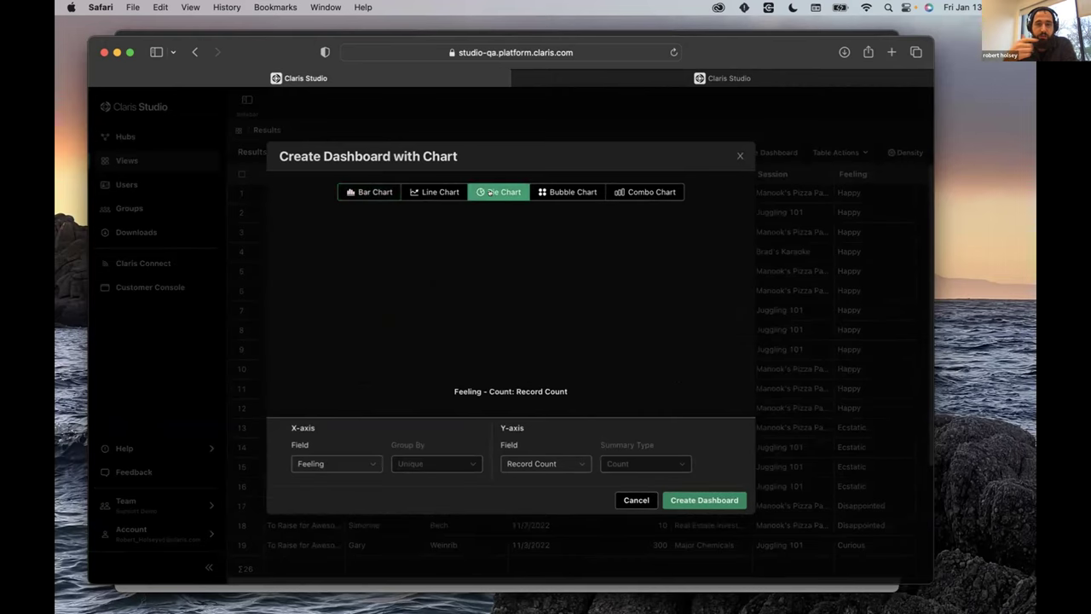
click(544, 185)
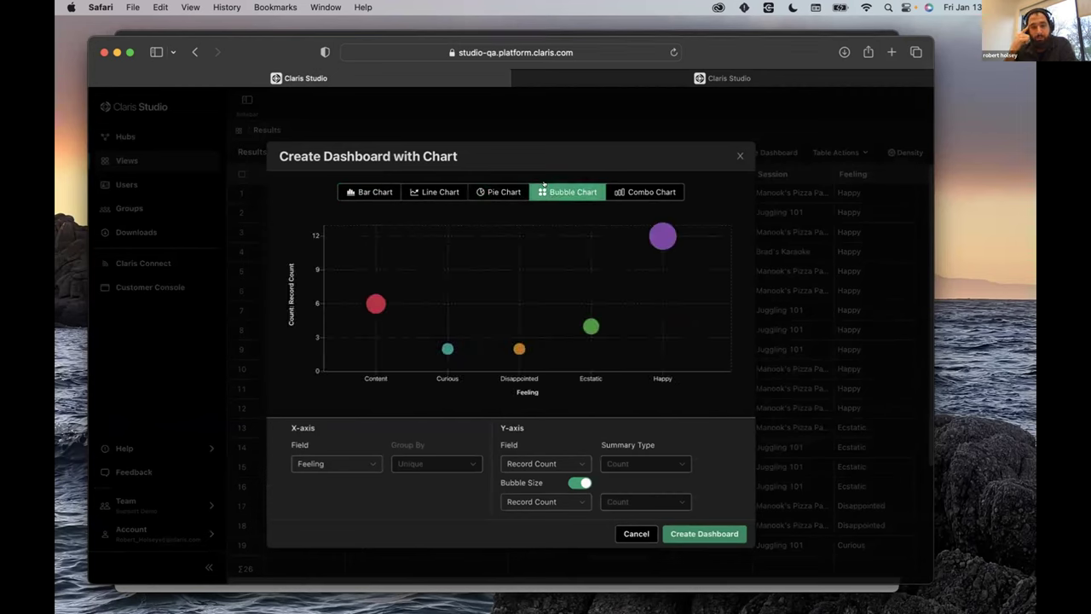
click(664, 184)
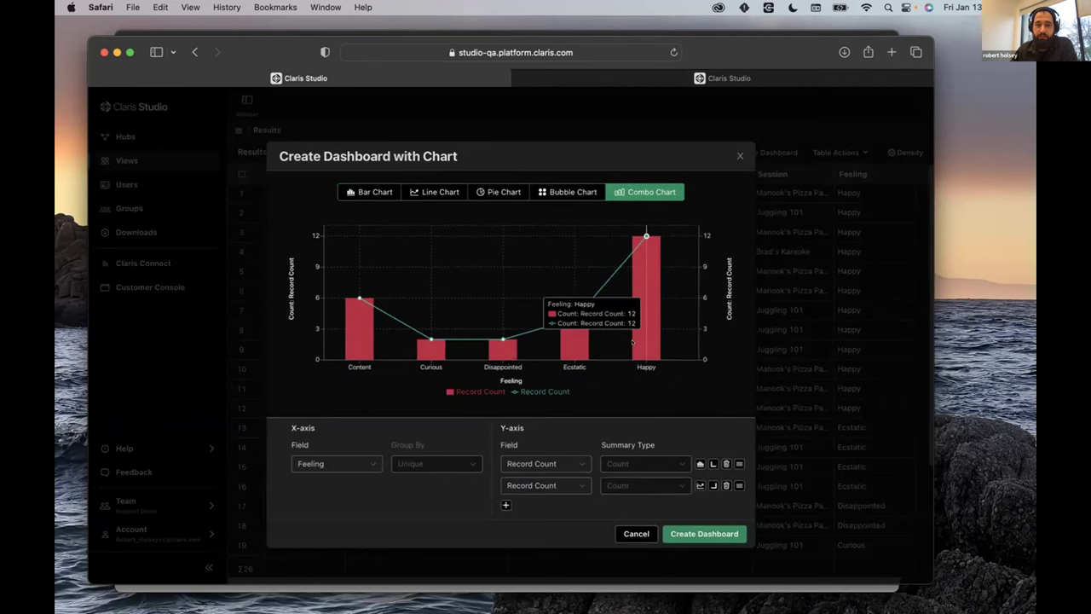
Step: Set the combo chart's second Y-axis field to Donation and create the dashboard
click(546, 485)
click(555, 534)
click(545, 485)
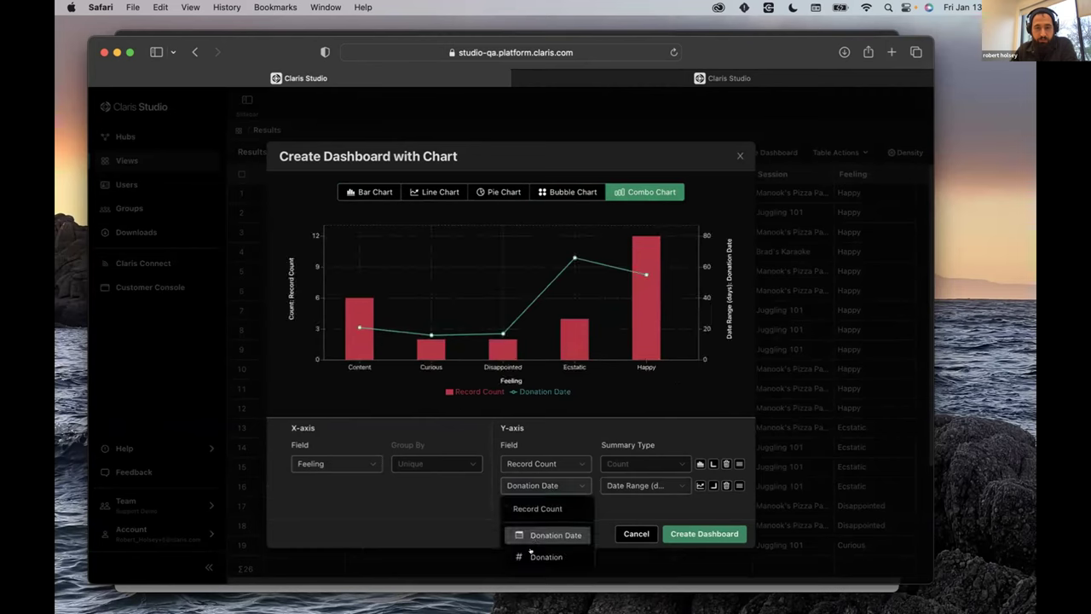
click(537, 556)
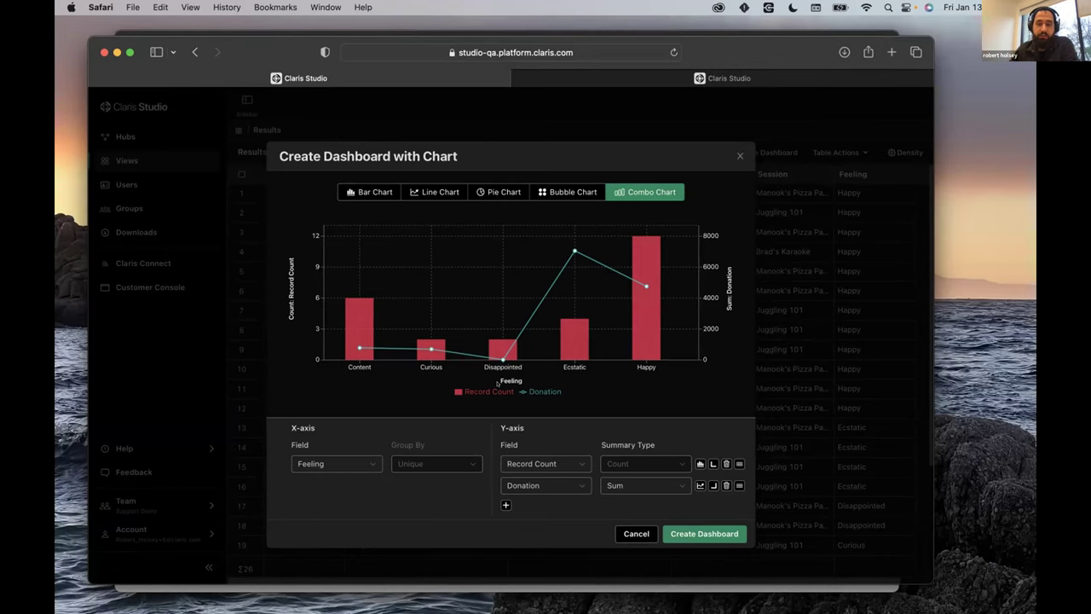
click(706, 532)
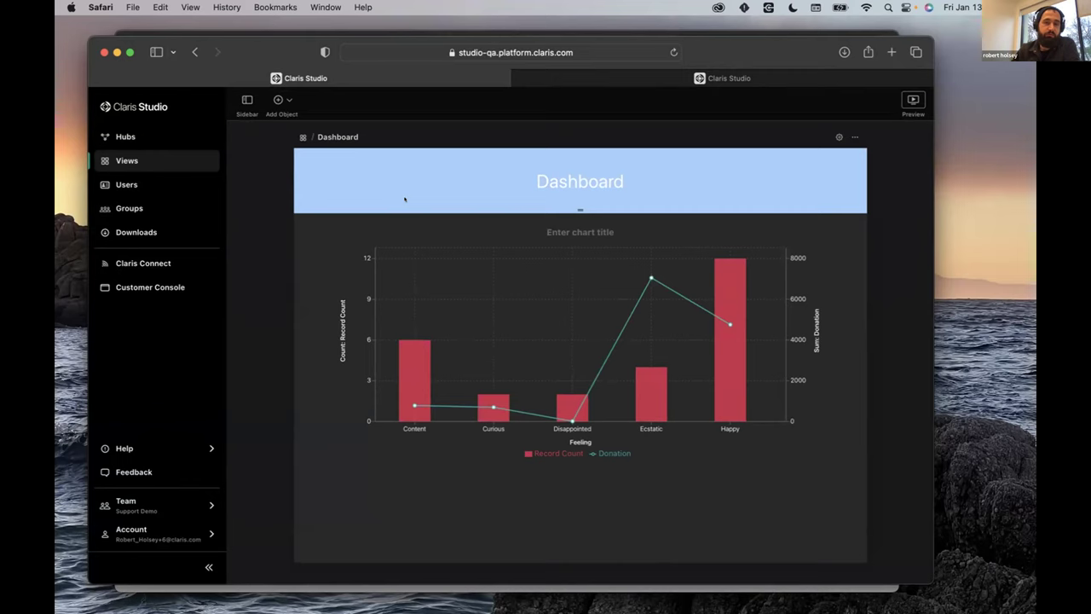
Step: Add a bar chart beside the combo chart on the dashboard and change its chart type to Pie Chart
click(279, 100)
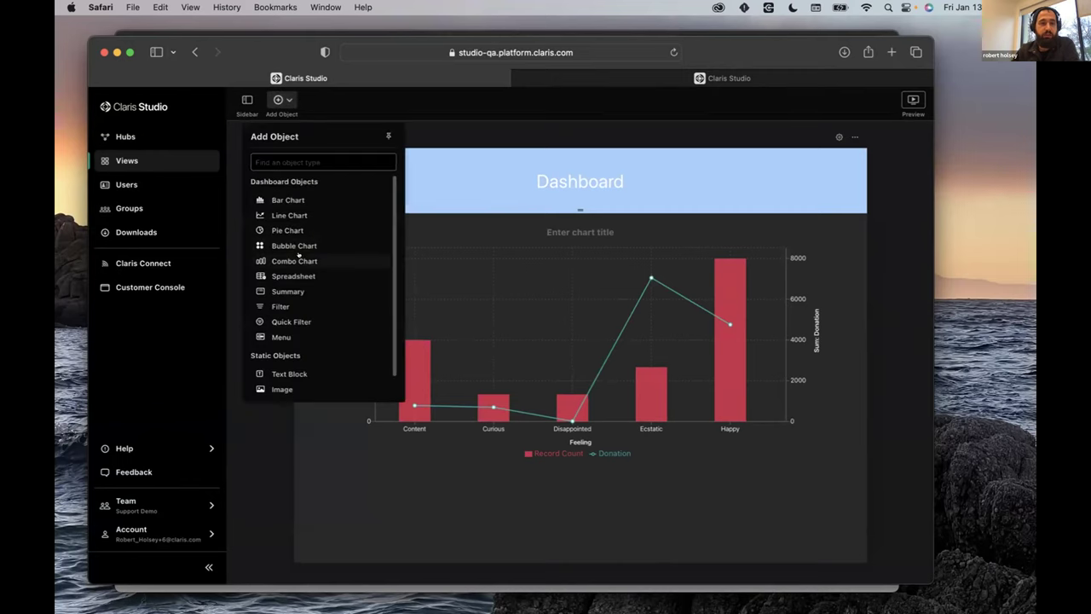
drag(724, 343, 767, 341)
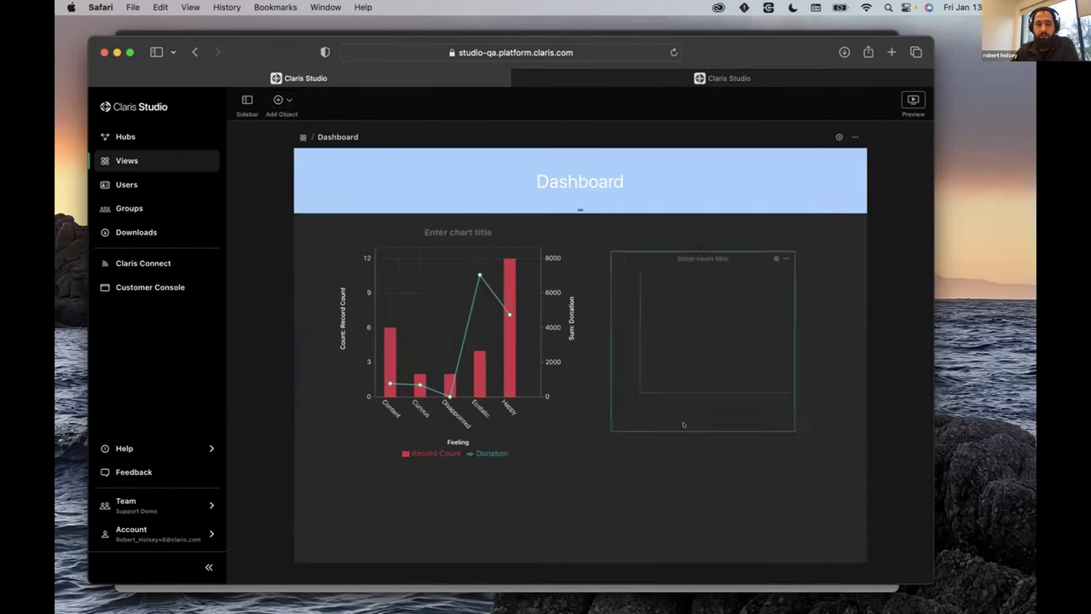
click(799, 232)
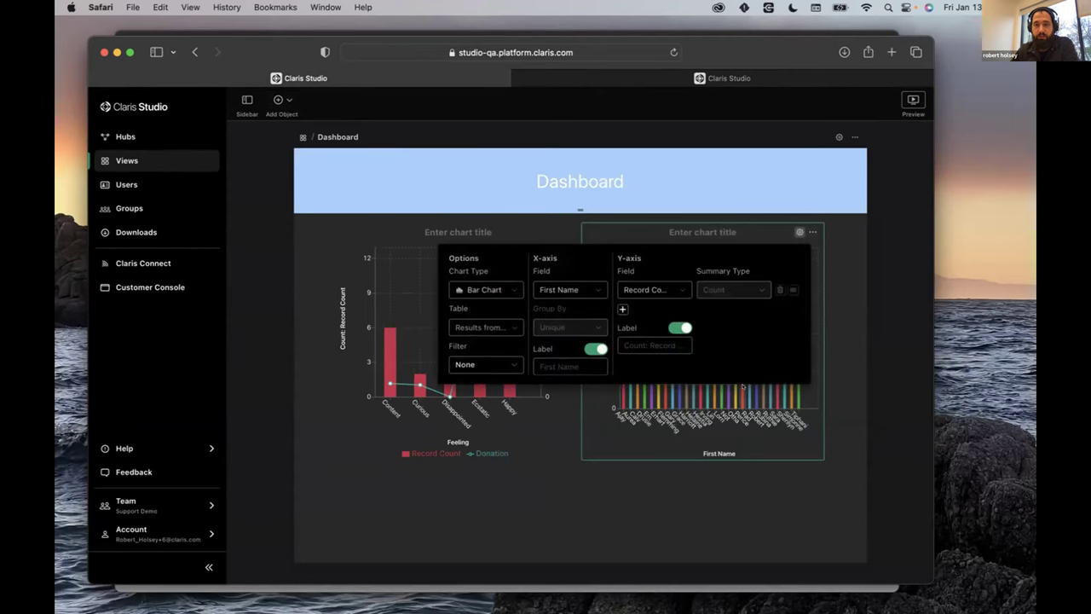
click(499, 287)
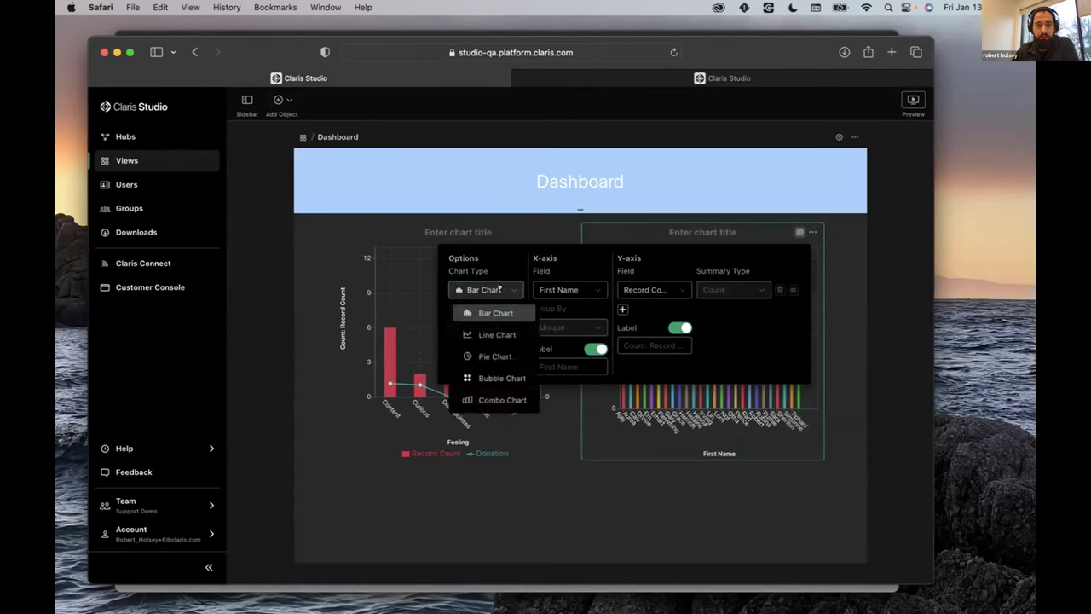
click(493, 356)
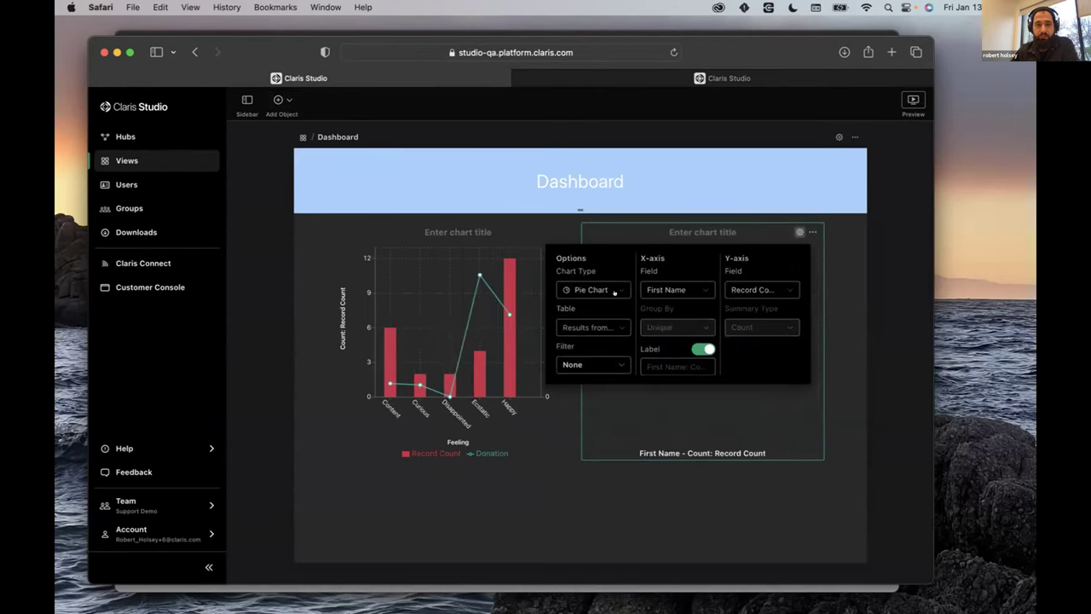
Step: Set the pie chart's X-axis field to Session, keeping Results from Pro as its table
click(597, 328)
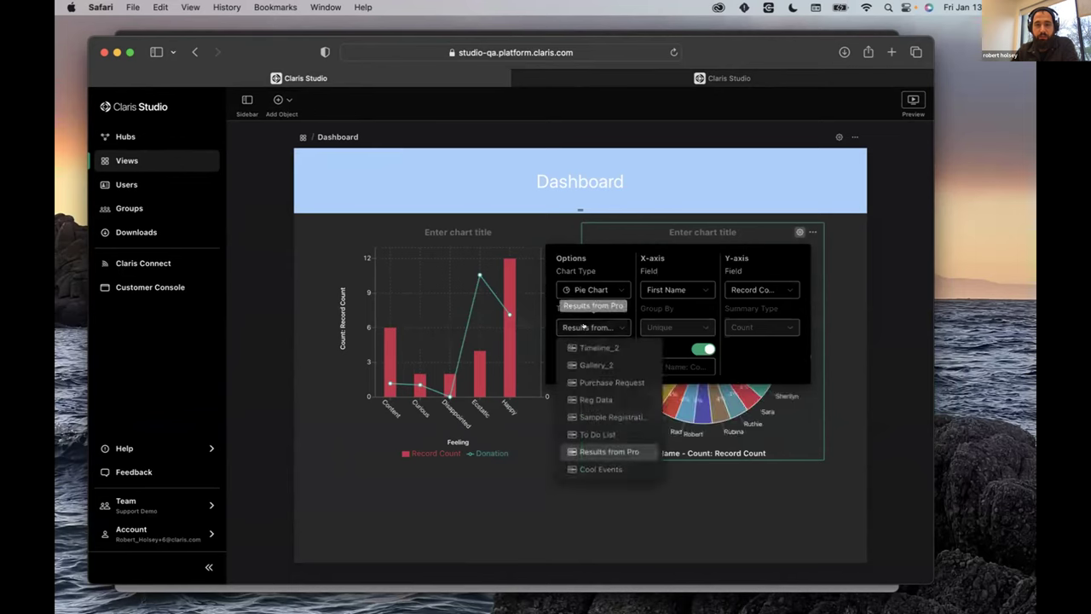
click(675, 288)
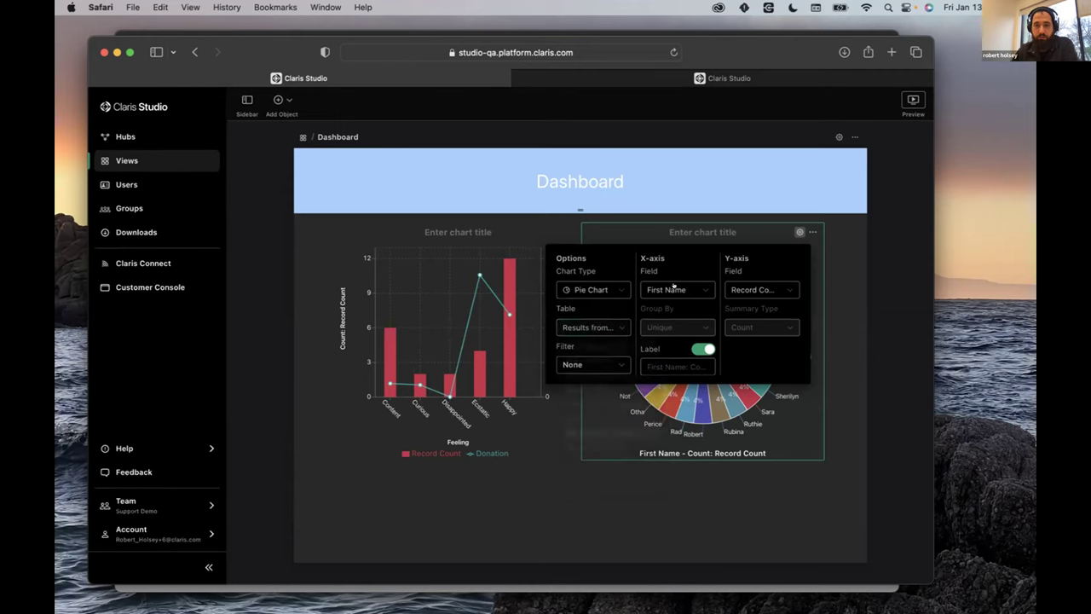
click(675, 288)
scroll(677, 418, down, 1)
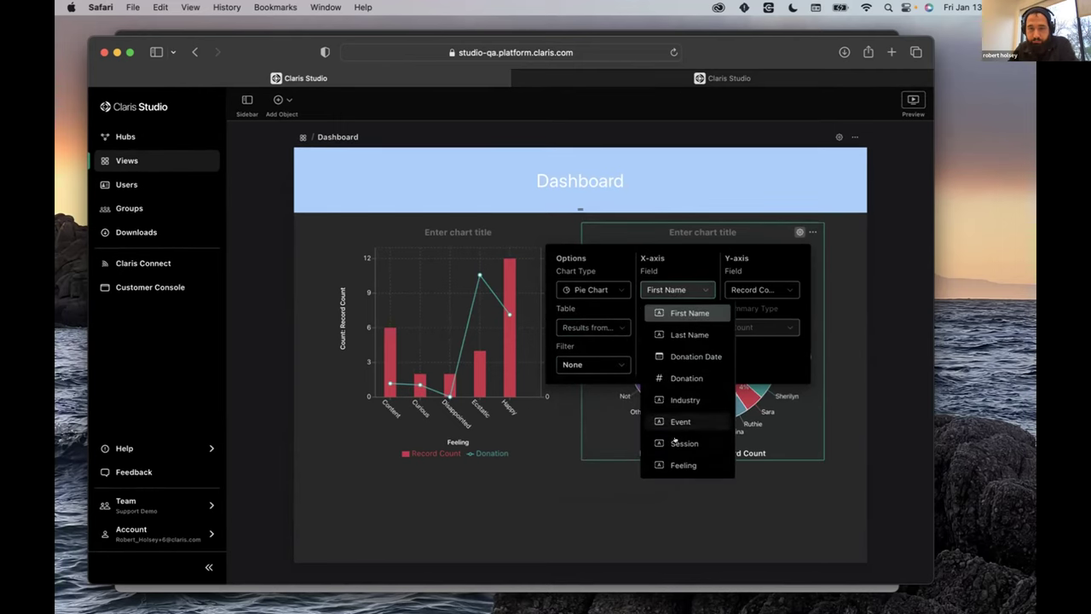
click(684, 441)
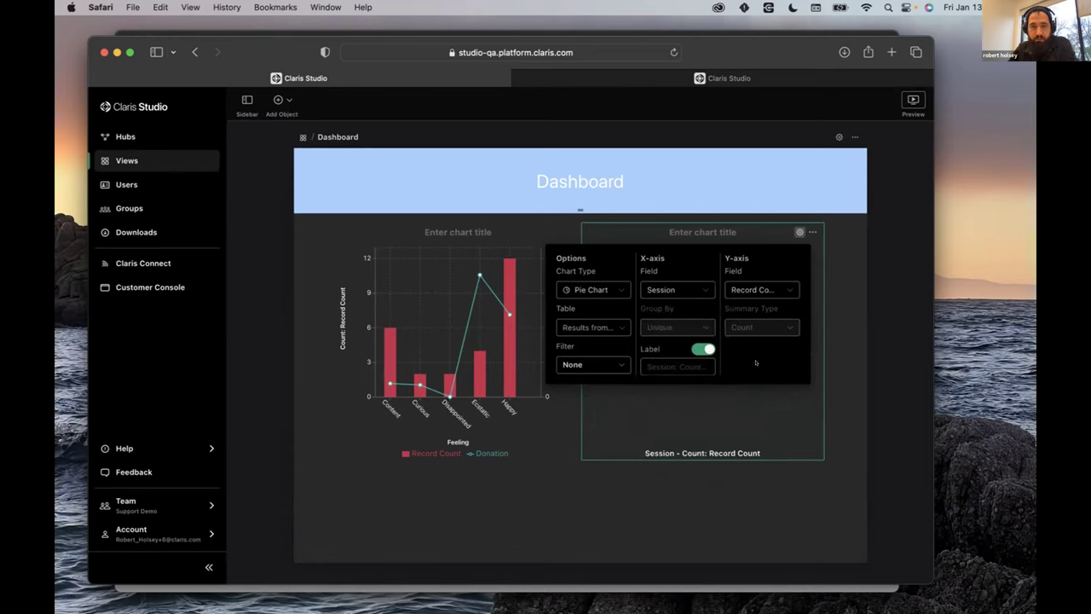
click(801, 479)
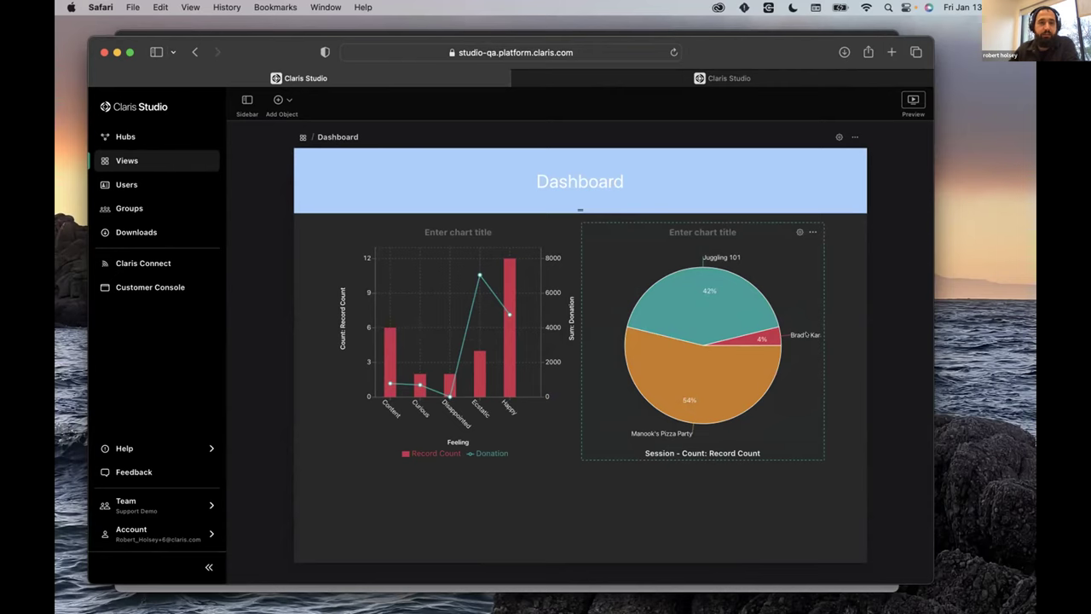
Step: Add a spreadsheet object to the dashboard below the two charts
click(281, 100)
scroll(292, 324, down, 2)
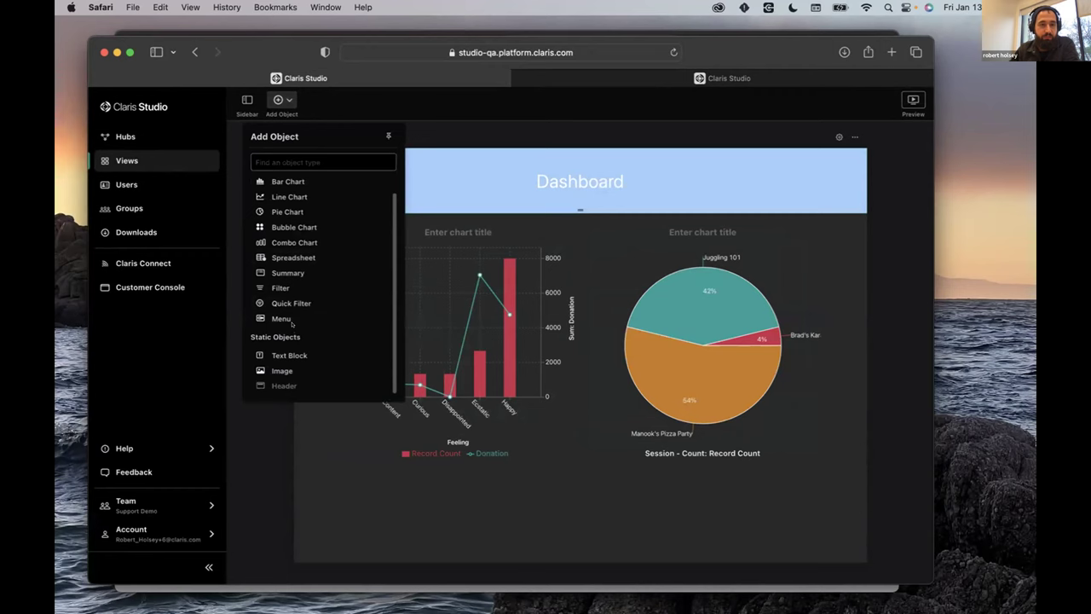
drag(292, 322, 572, 494)
scroll(806, 351, down, 5)
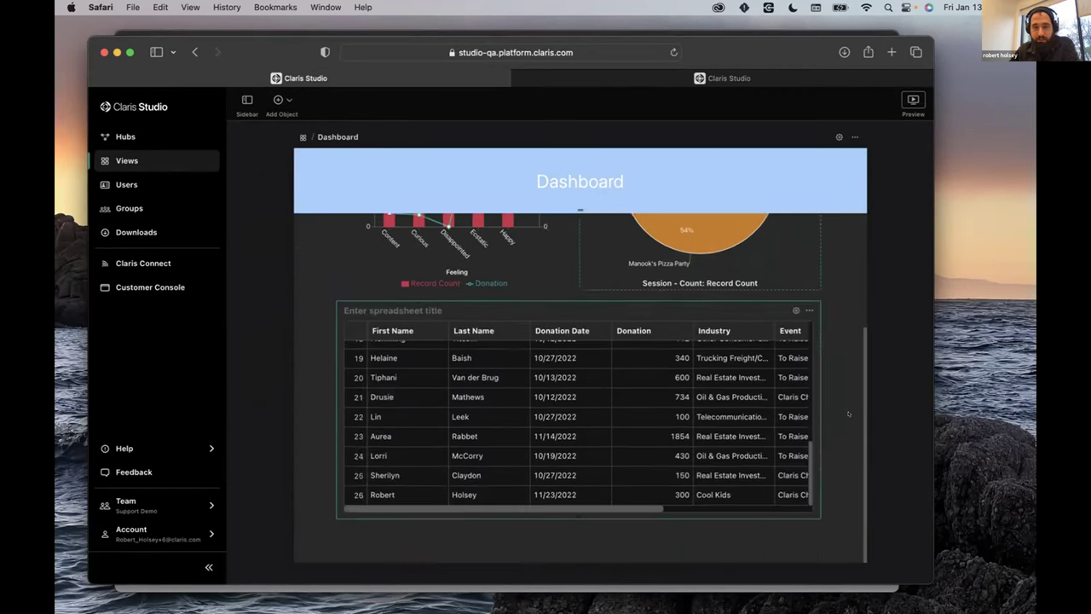
Step: Filter the dashboard spreadsheet to records whose Donation is greater than 1000
click(796, 336)
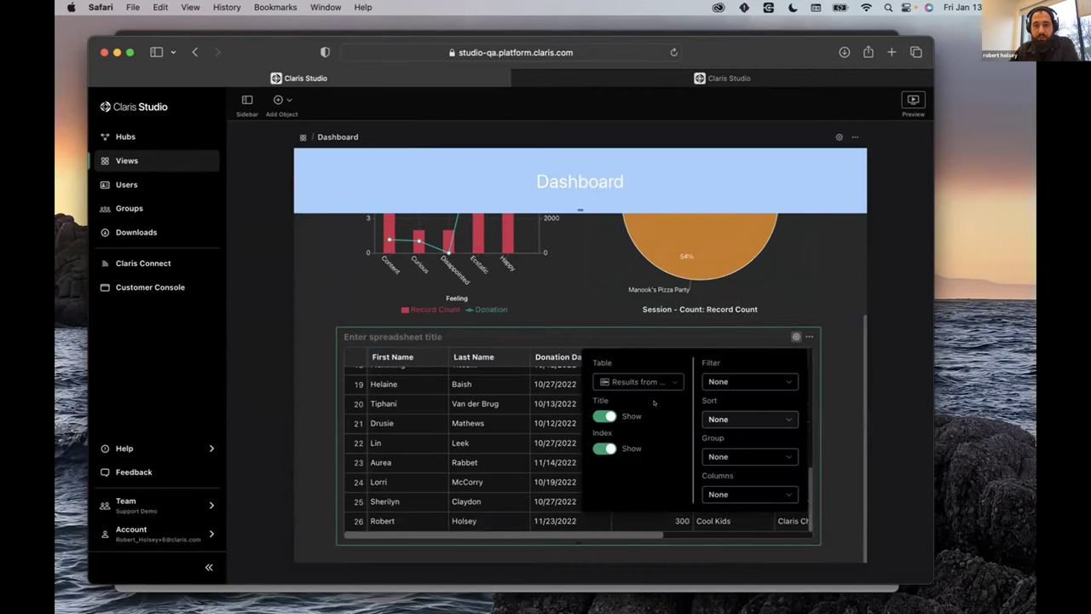
click(738, 381)
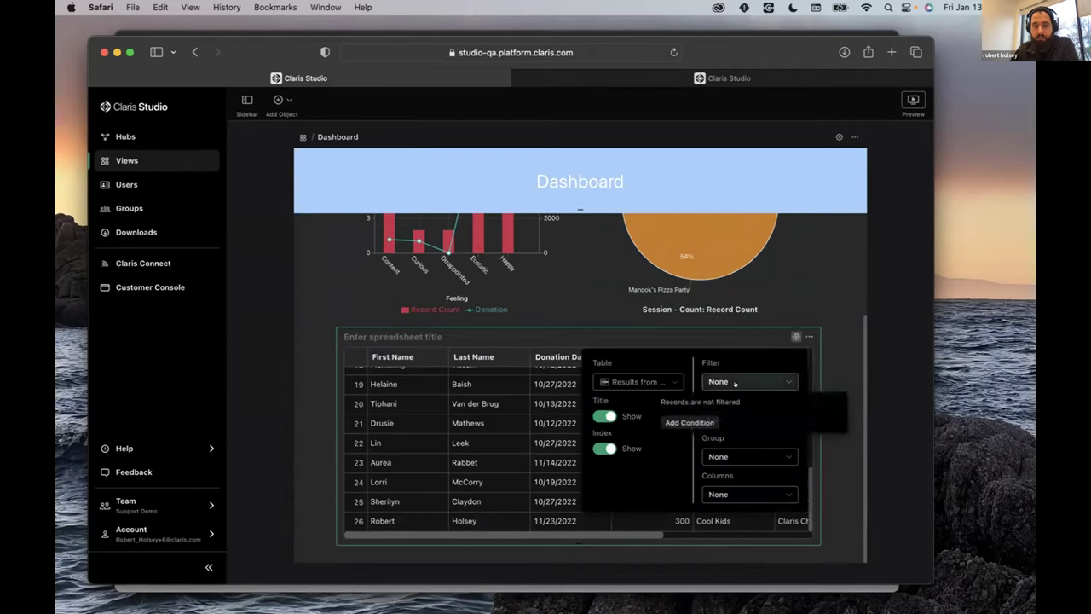
click(674, 421)
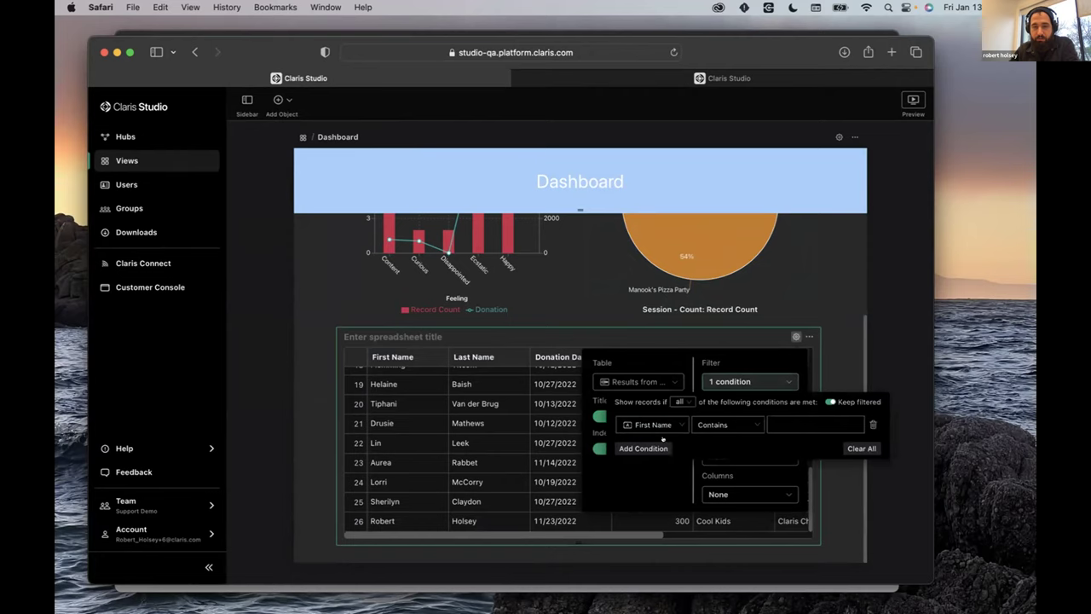
click(652, 425)
click(656, 333)
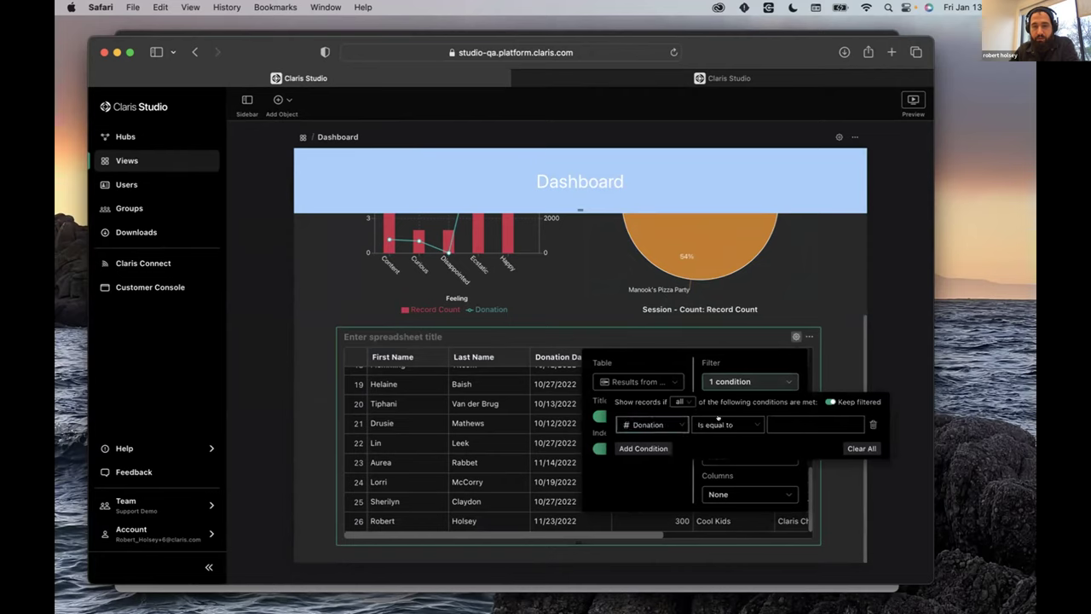
click(720, 421)
click(730, 315)
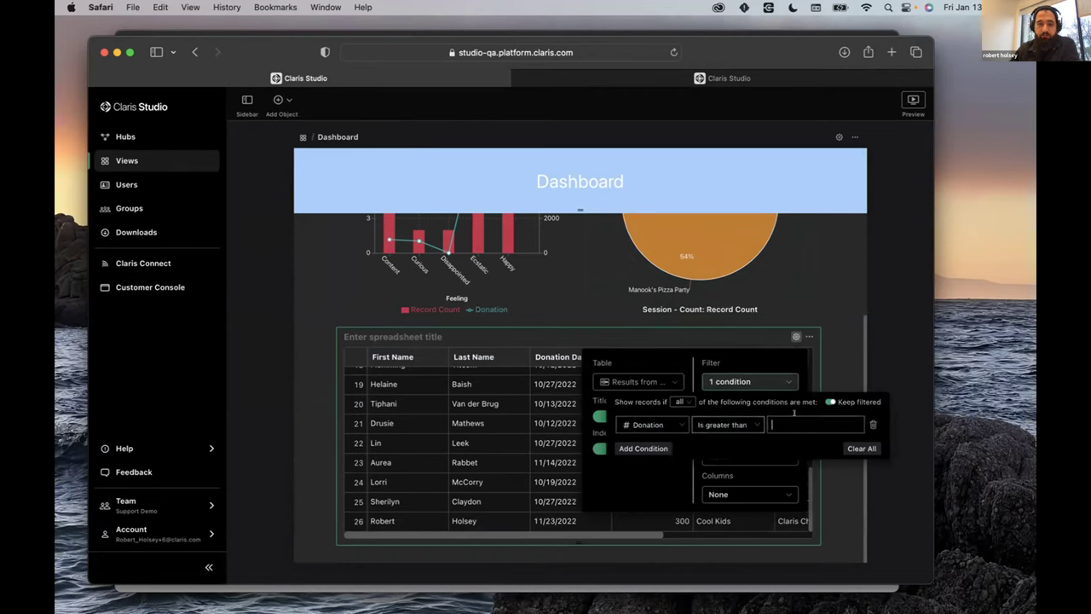
text(1000)
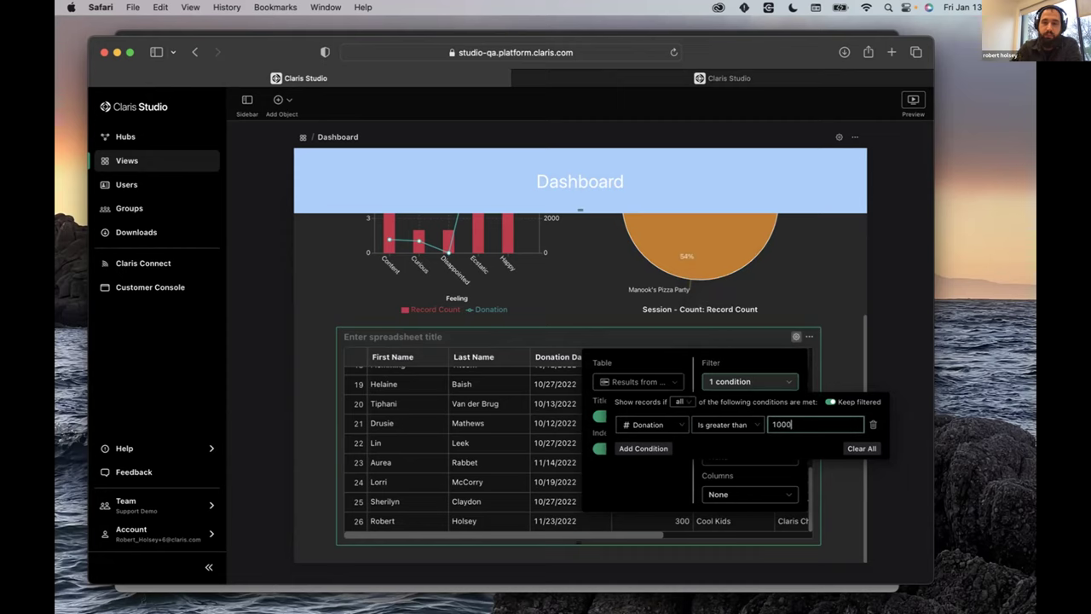
click(813, 362)
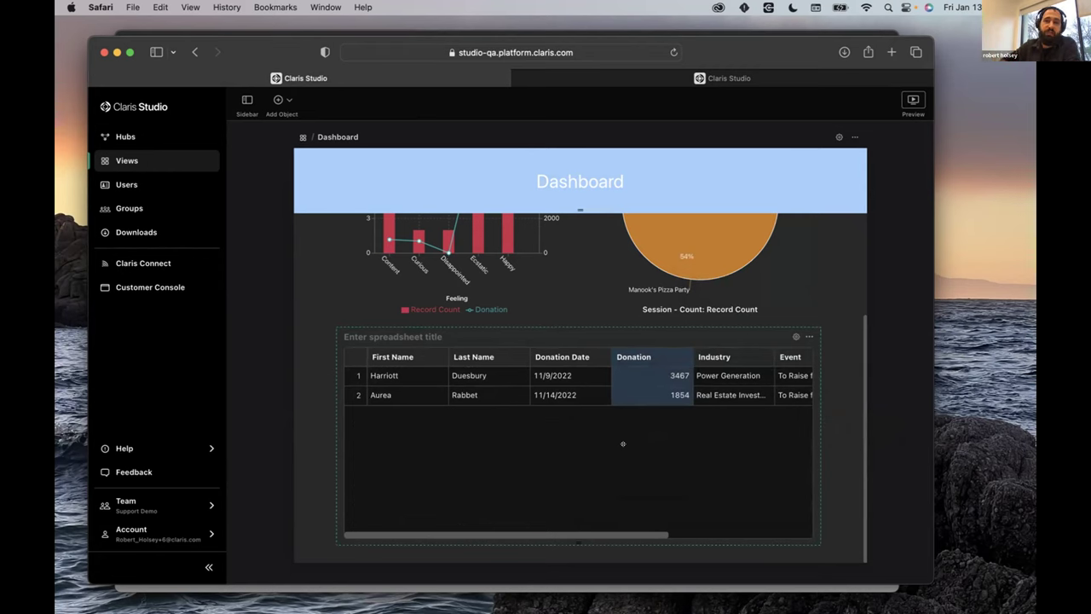
Step: Add a quick filter above the charts and check which dashboard objects it is connected to
scroll(623, 443, up, 4)
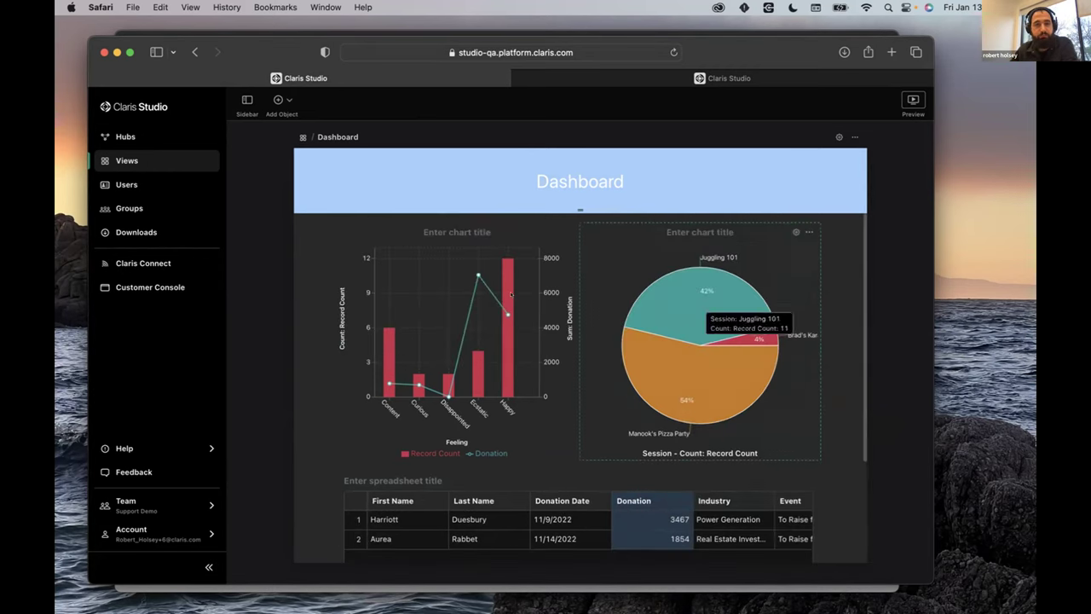
click(282, 99)
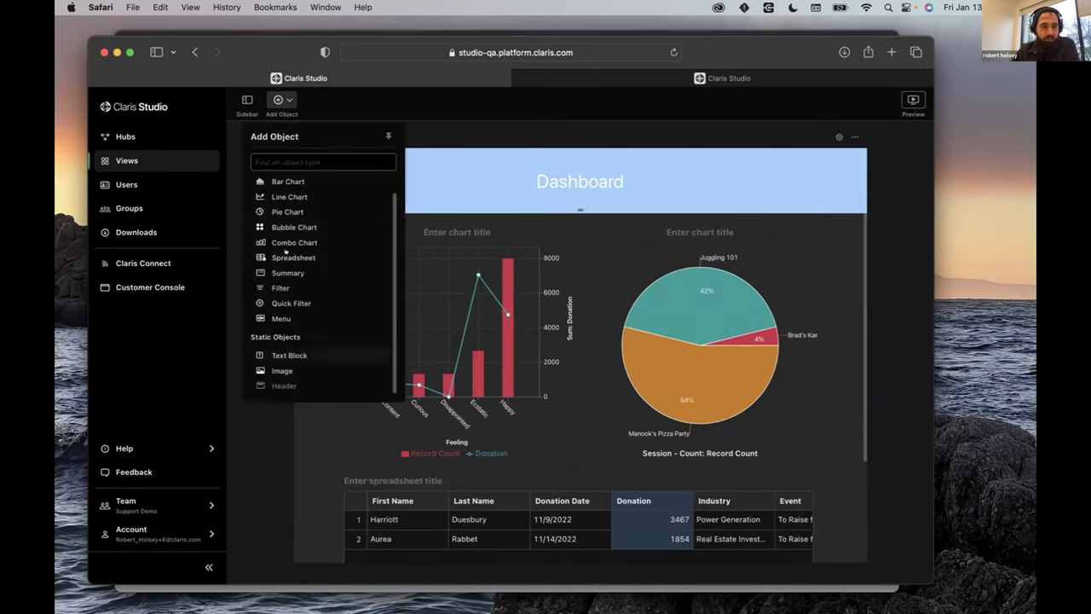
drag(273, 304, 537, 222)
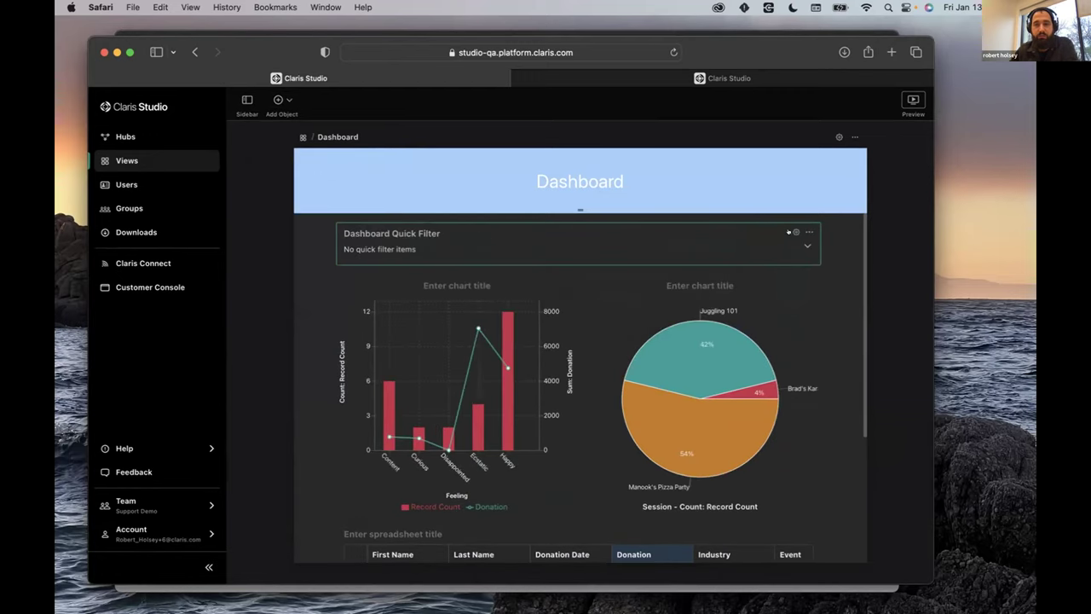
click(794, 232)
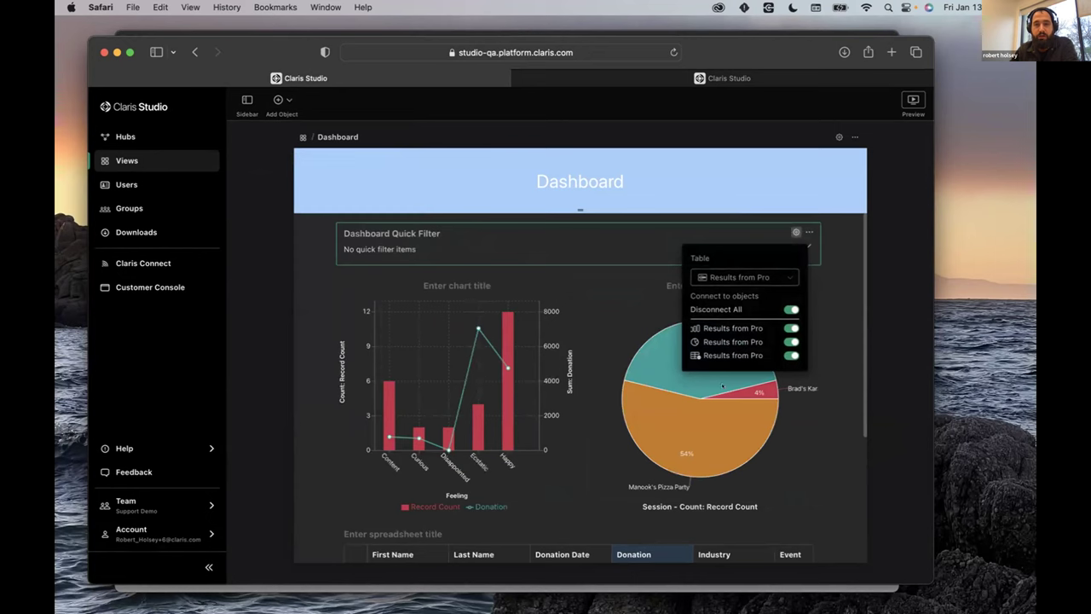
mouse_move(743, 391)
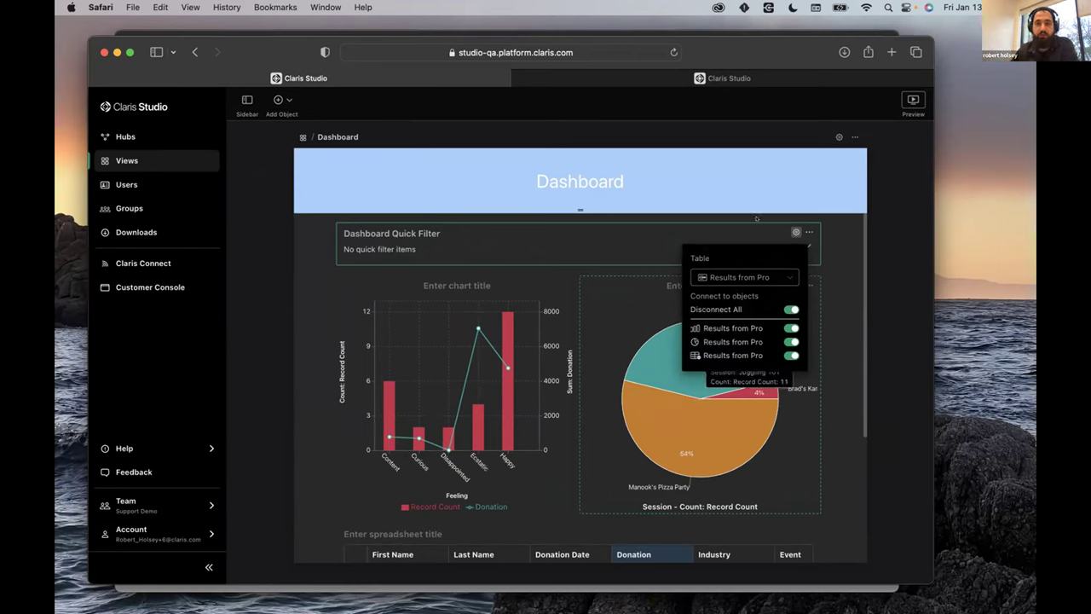
click(789, 249)
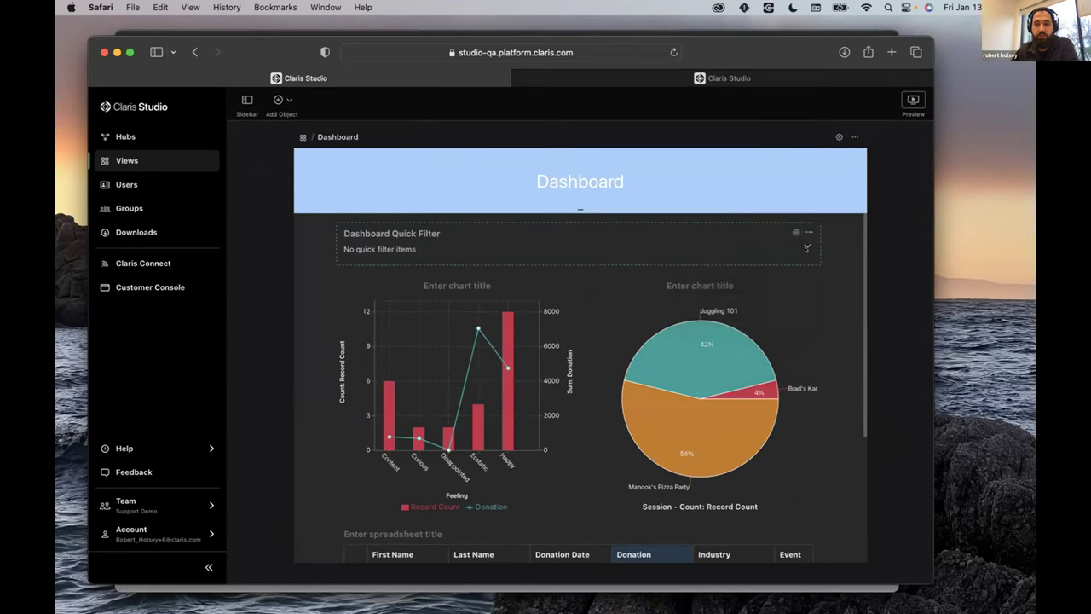
Step: Create a quick filter item named "Manook's Pizza Party"
click(807, 246)
click(581, 292)
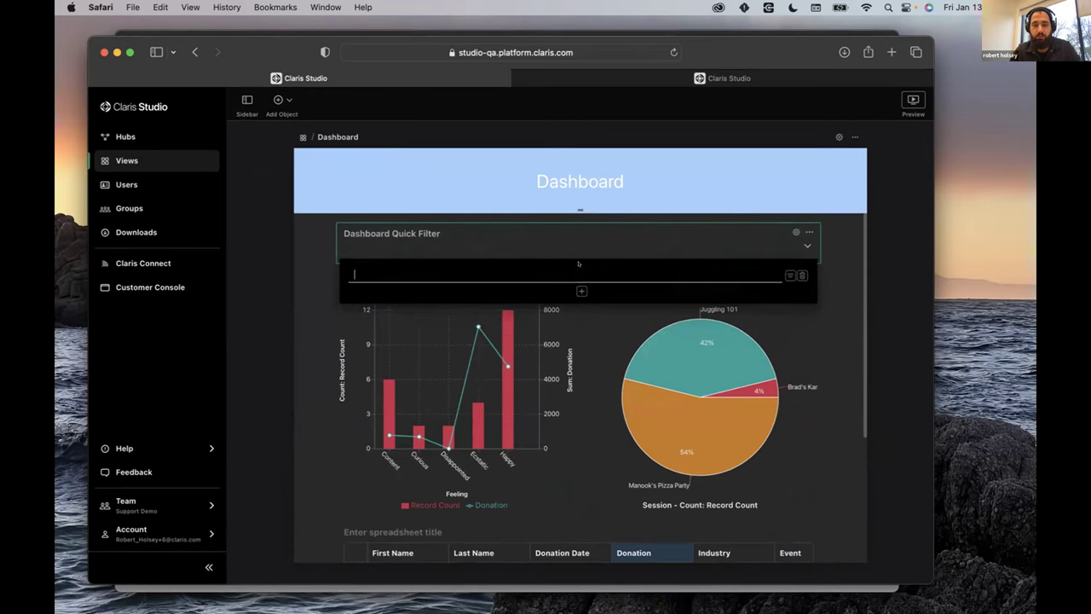
text(Manook's P)
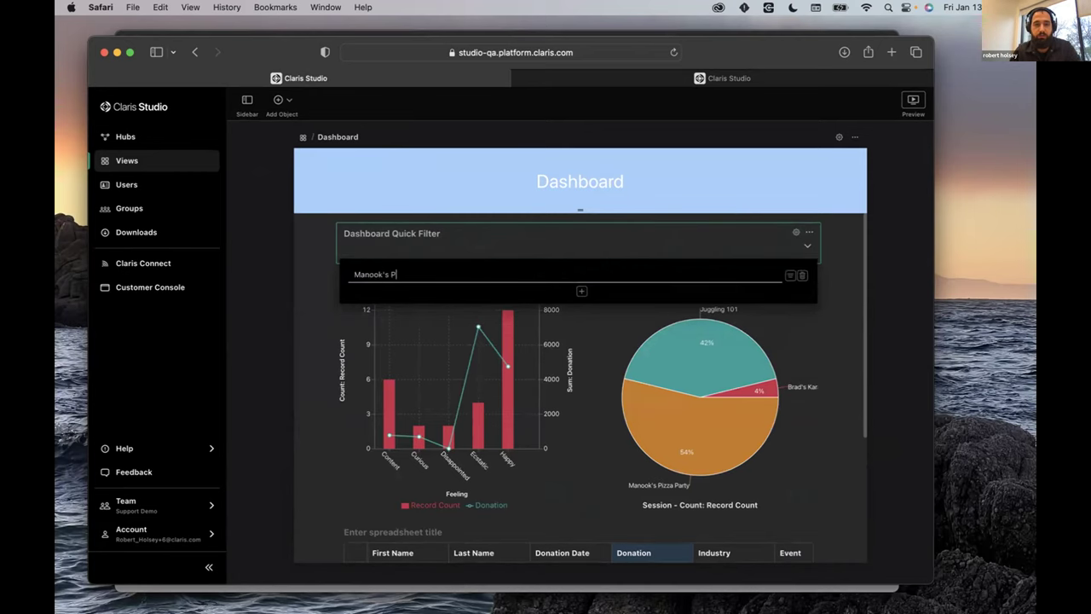
text(izza Party)
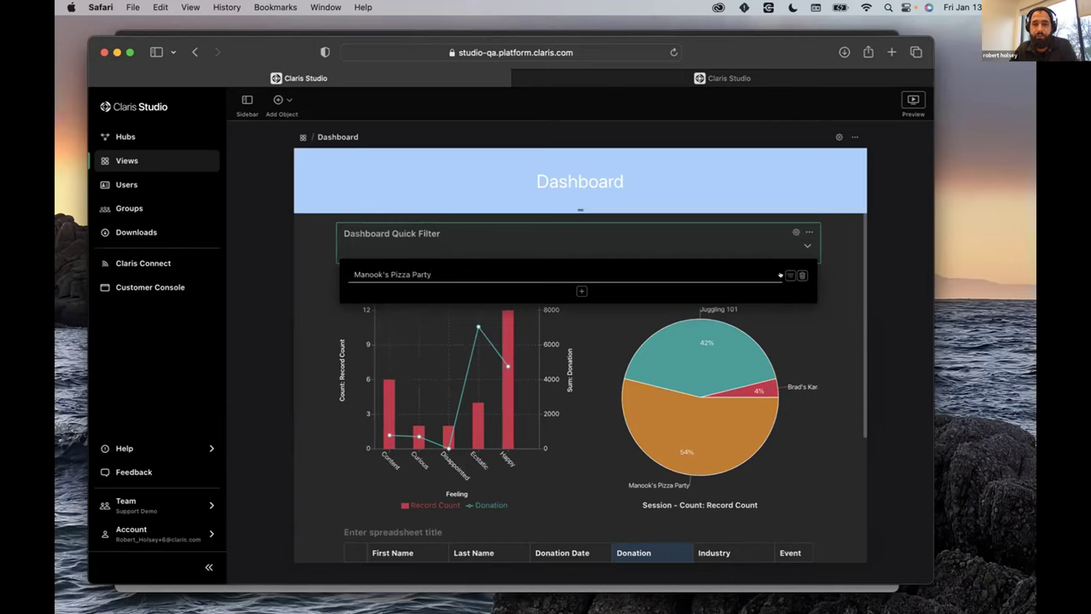
Step: Give the quick filter item a condition that Session is equal to "Manook's Pizza Party"
click(582, 290)
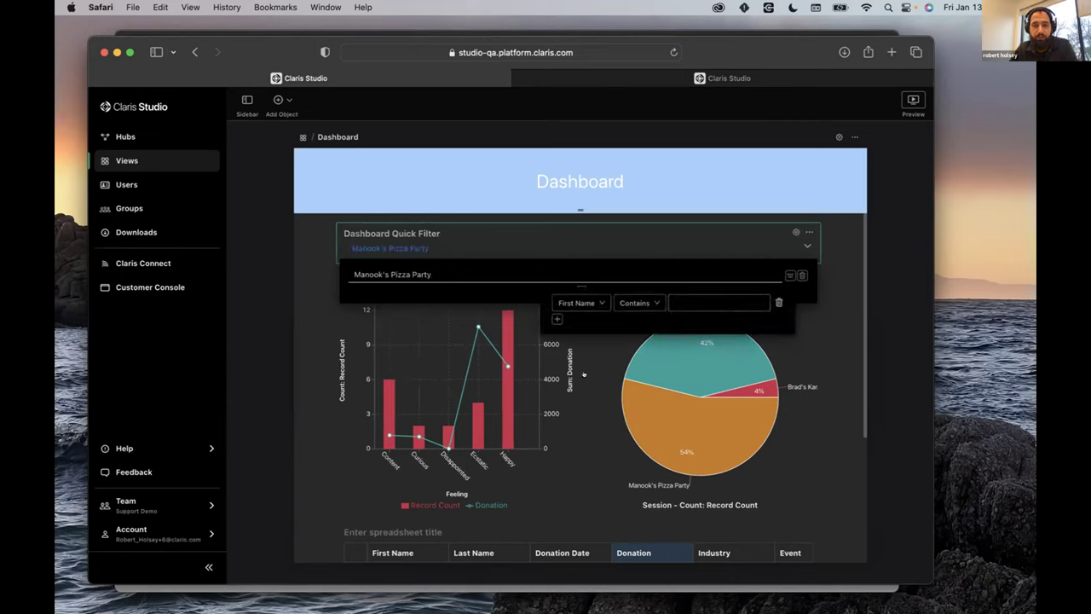
click(580, 303)
click(588, 444)
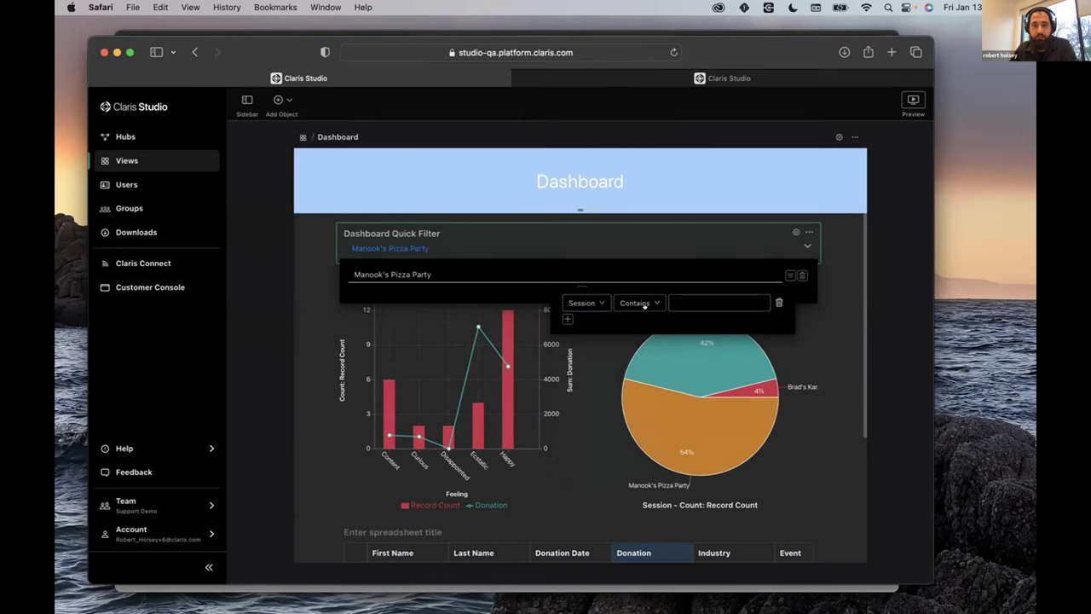
click(640, 303)
click(635, 373)
click(701, 302)
text(Man)
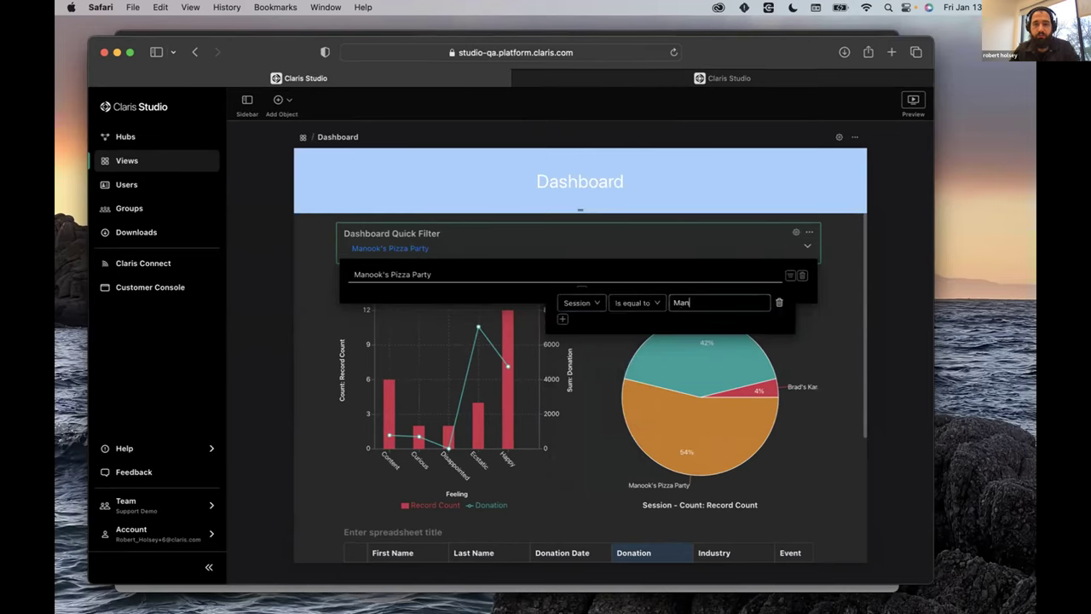
text(ook's Pizza Party)
Step: Apply the Manook's Pizza Party quick filter and review the charts and spreadsheet
click(394, 271)
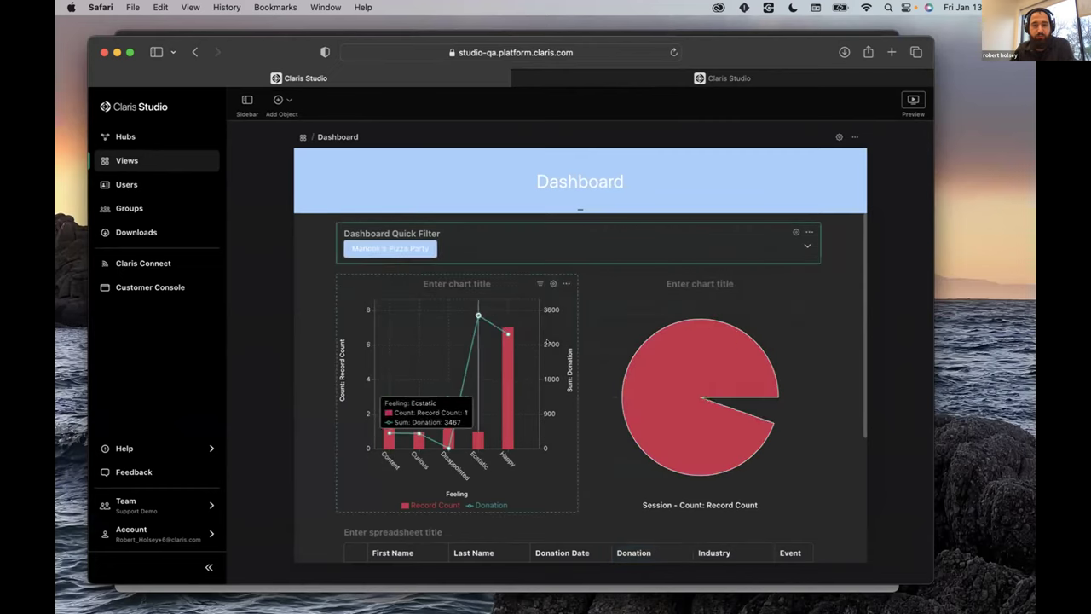
scroll(530, 393, down, 2)
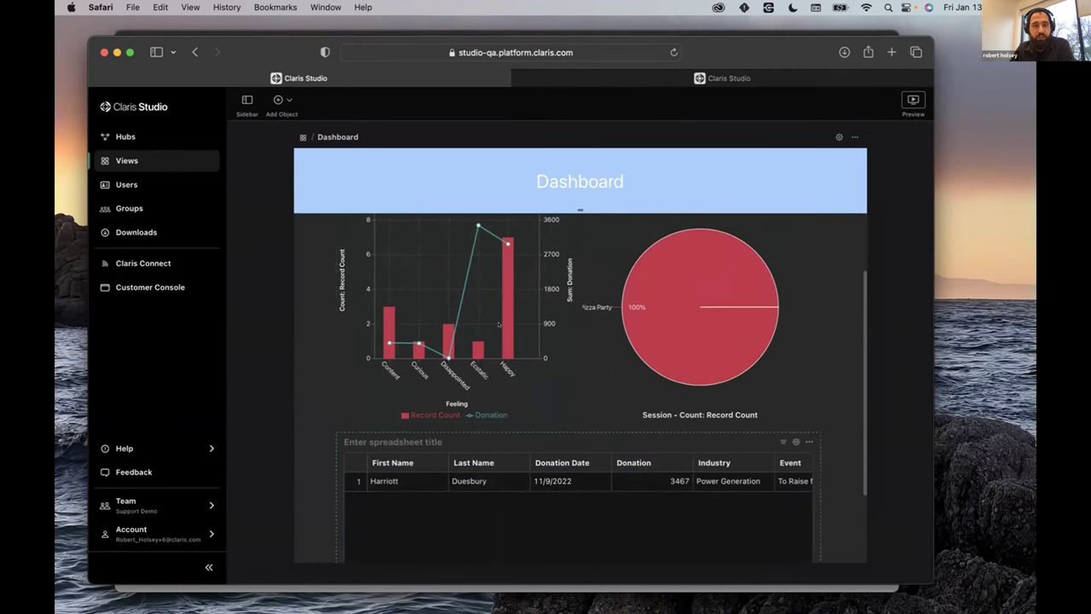
scroll(550, 405, up, 1)
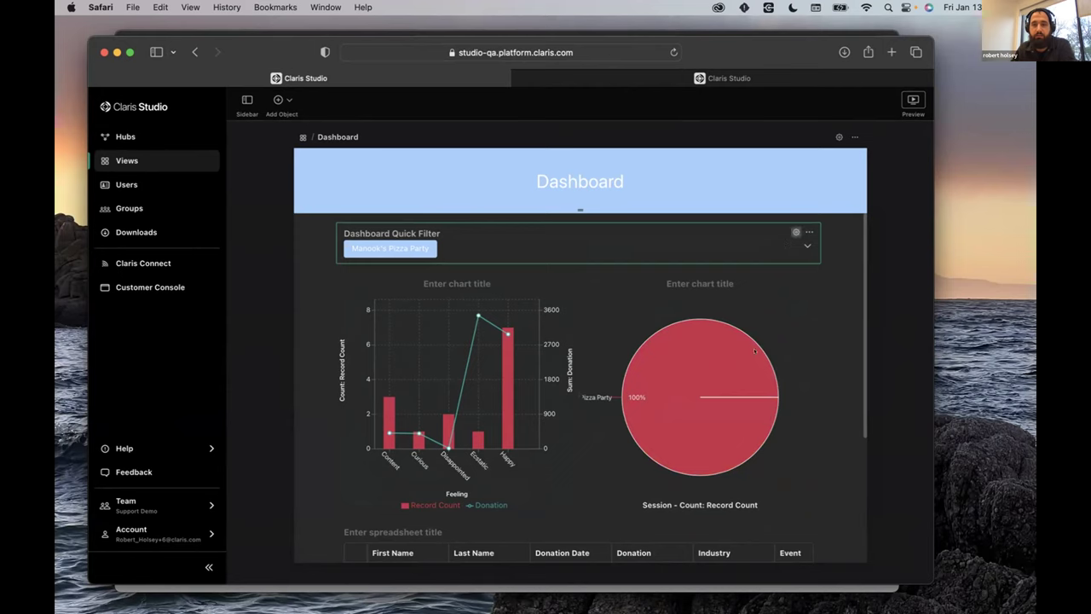
Step: Disconnect the pie chart from the dashboard quick filter, compare the charts and spreadsheet, and clear the Manook's Pizza Party filter
click(795, 231)
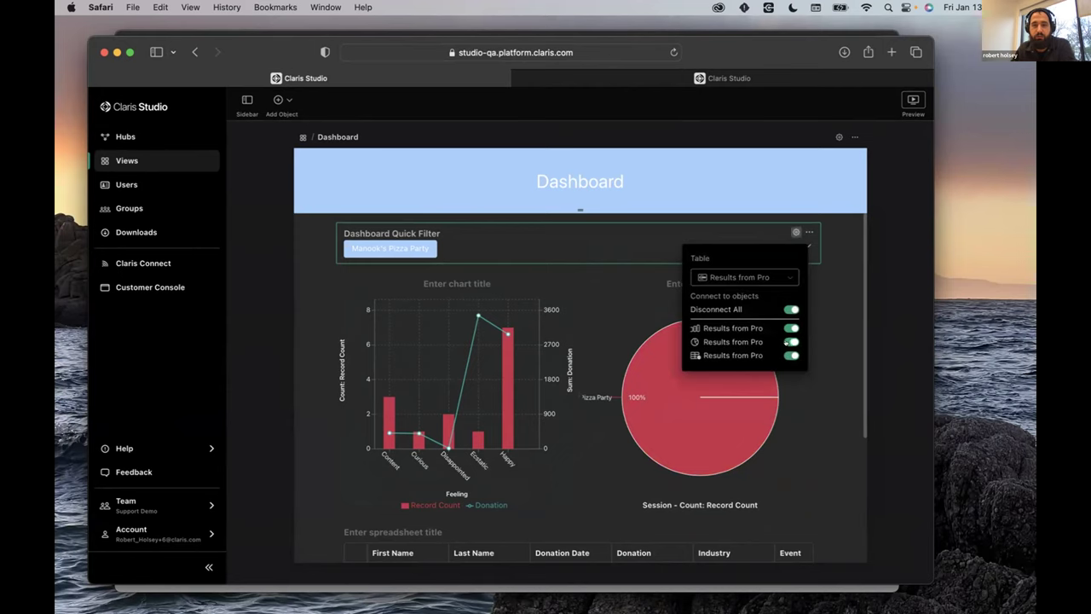
click(785, 342)
click(467, 322)
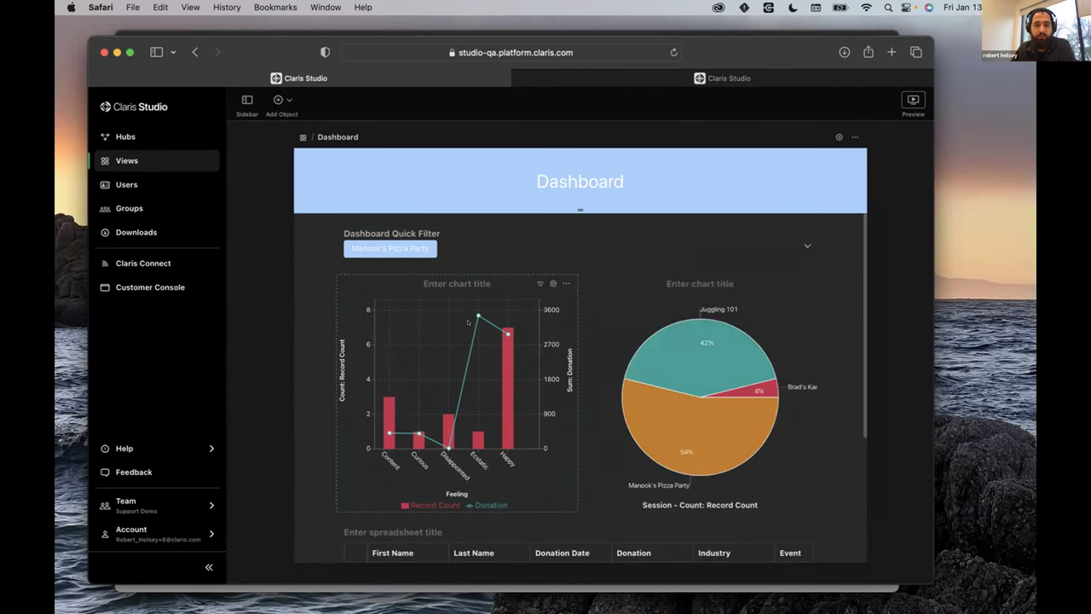
scroll(468, 322, down, 5)
click(611, 400)
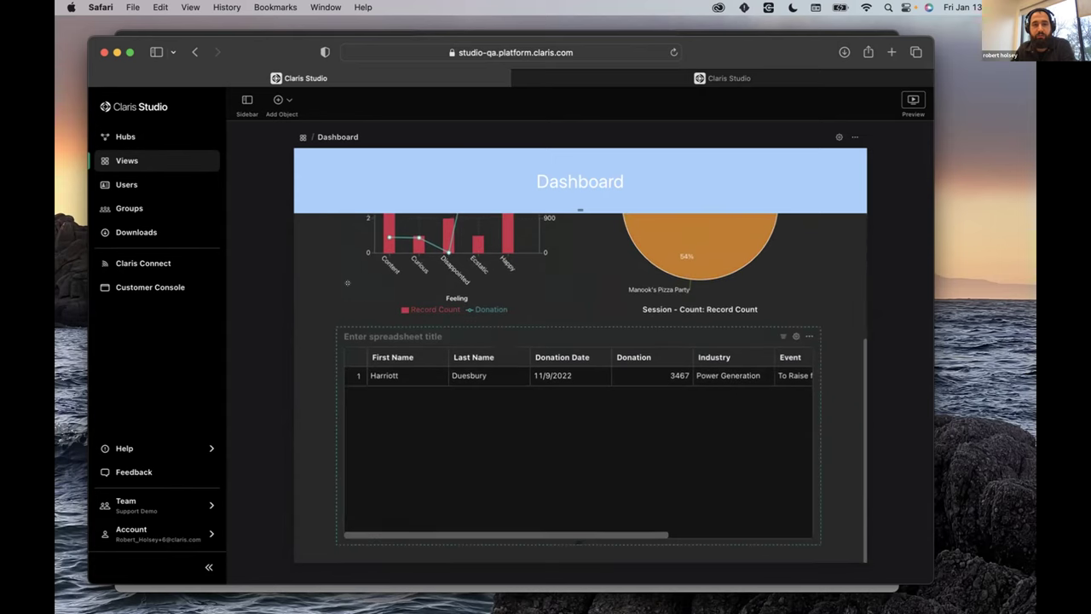
scroll(347, 282, up, 5)
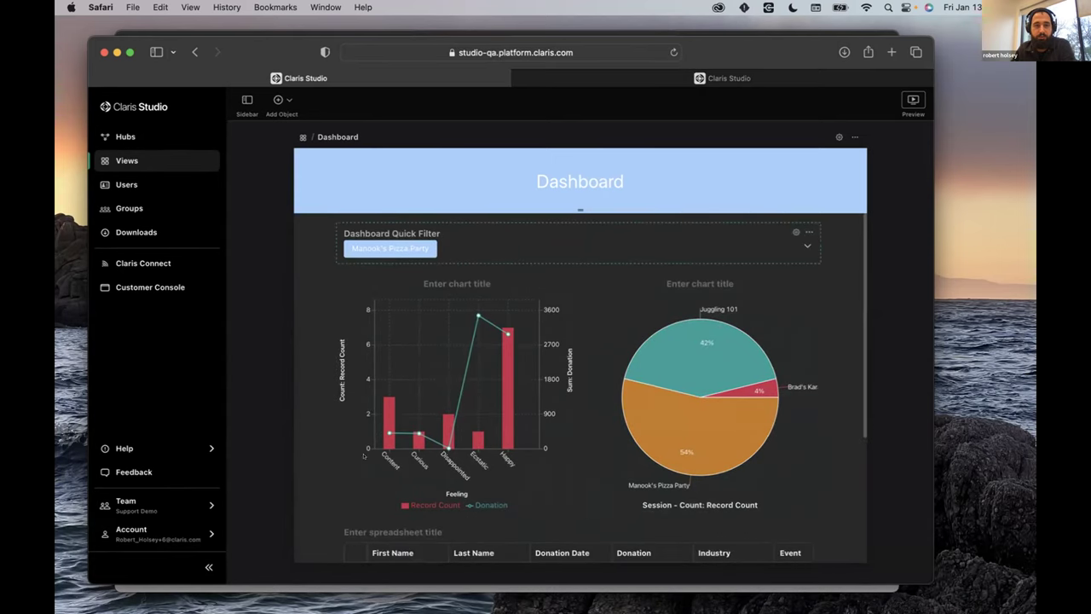
click(366, 495)
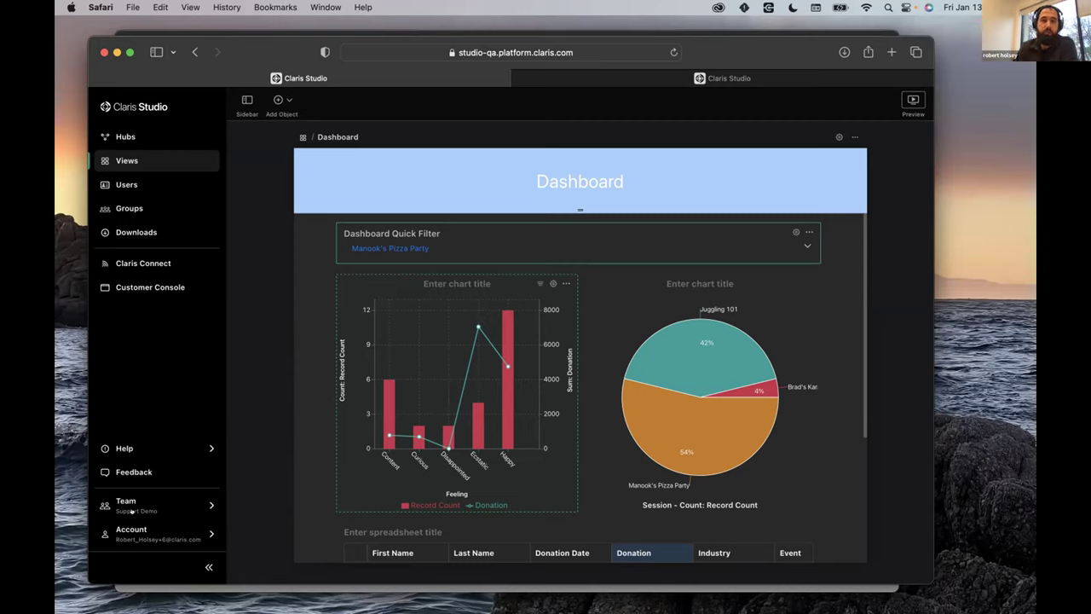
Step: Open the ungrouped Timeline view and look over the scheduled tasks across its date range
click(115, 160)
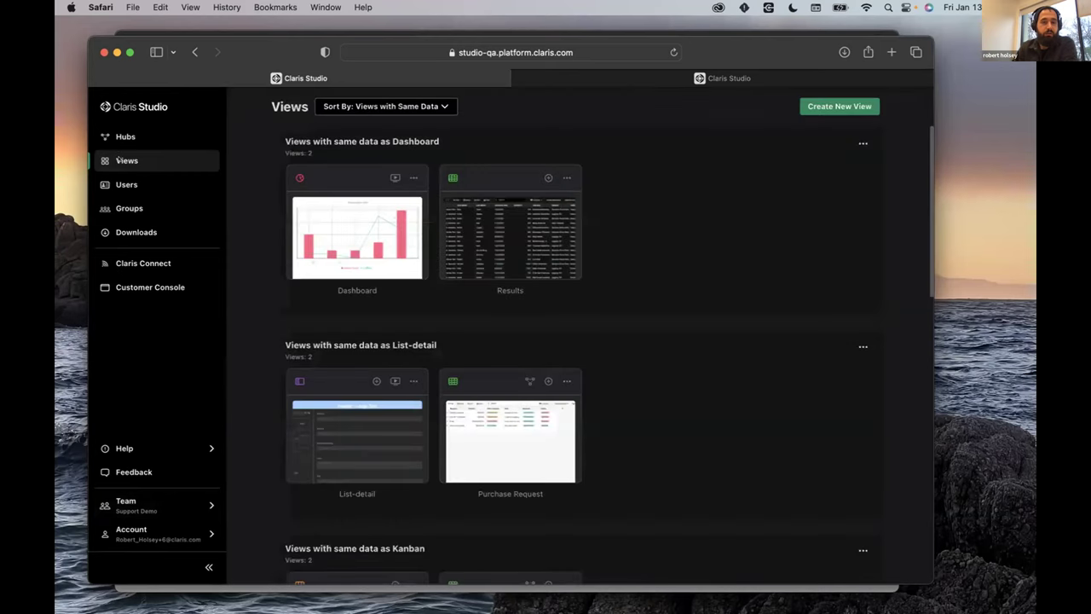
scroll(446, 323, down, 15)
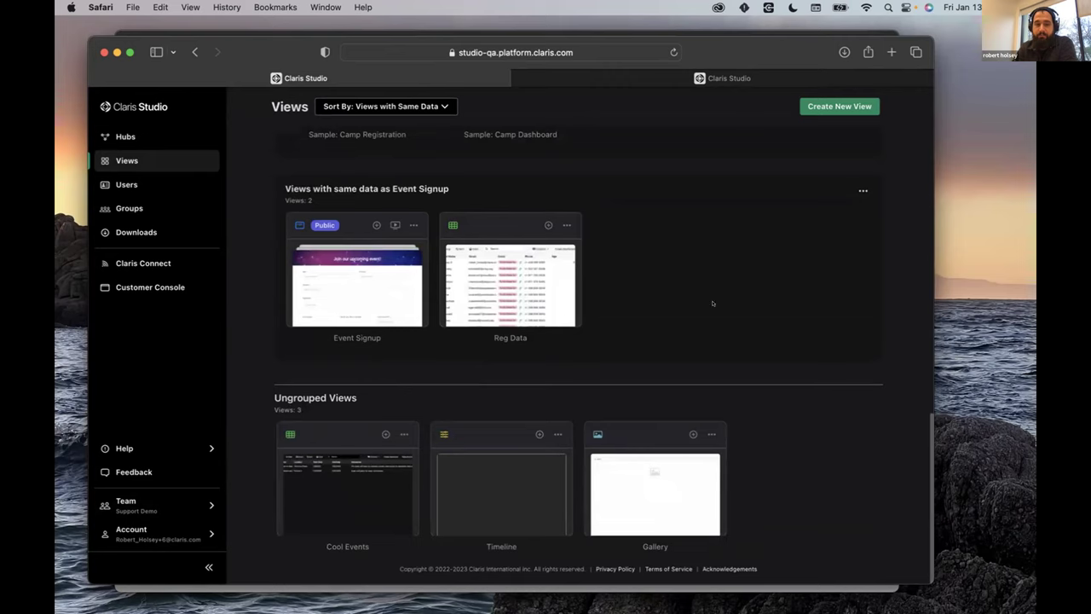
mouse_move(486, 486)
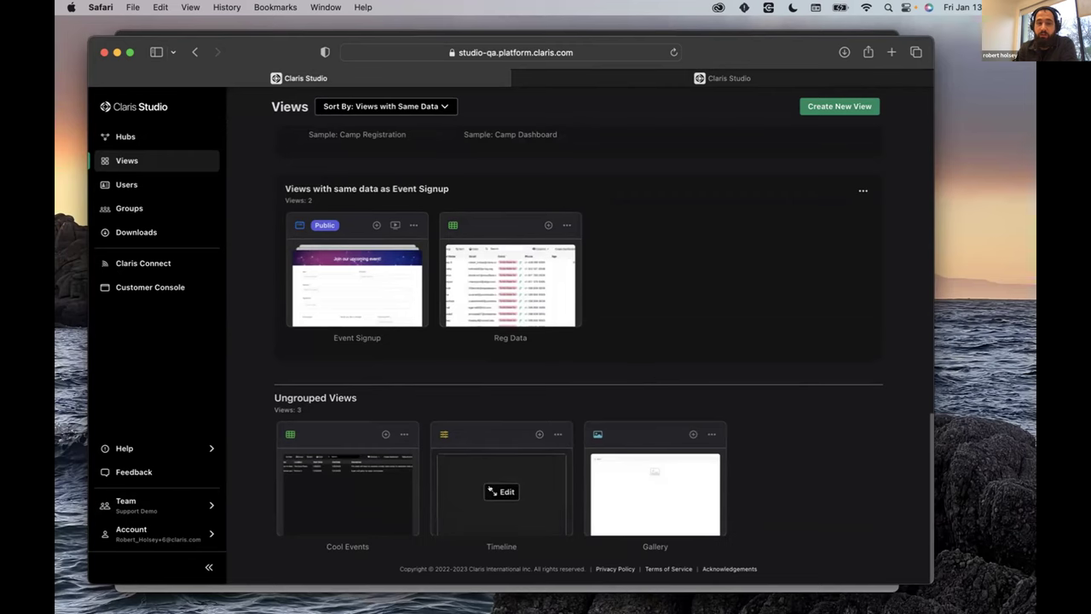
click(501, 492)
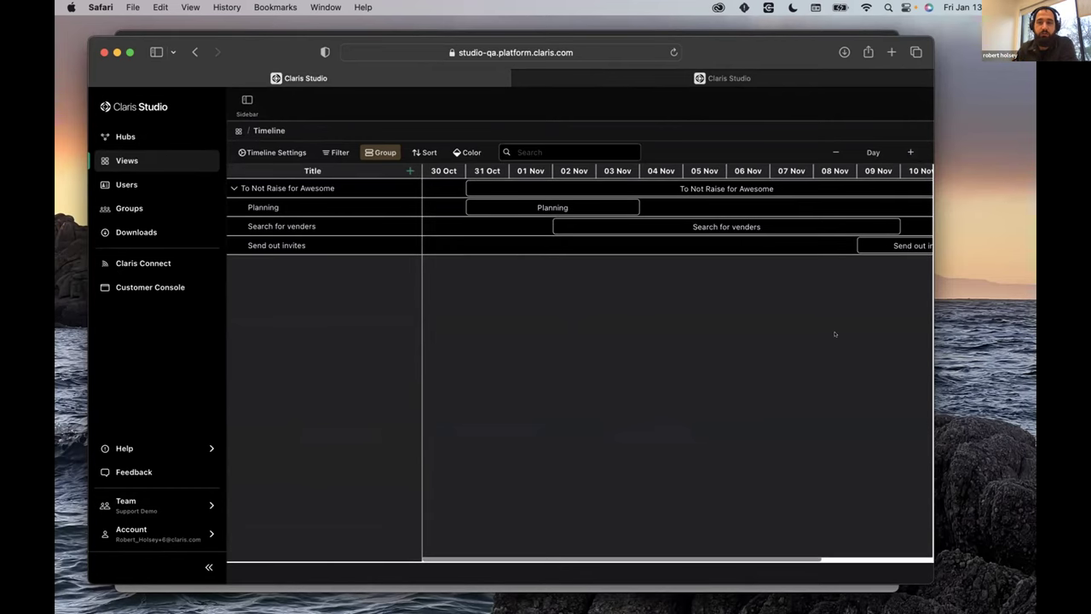
scroll(633, 343, right, 5)
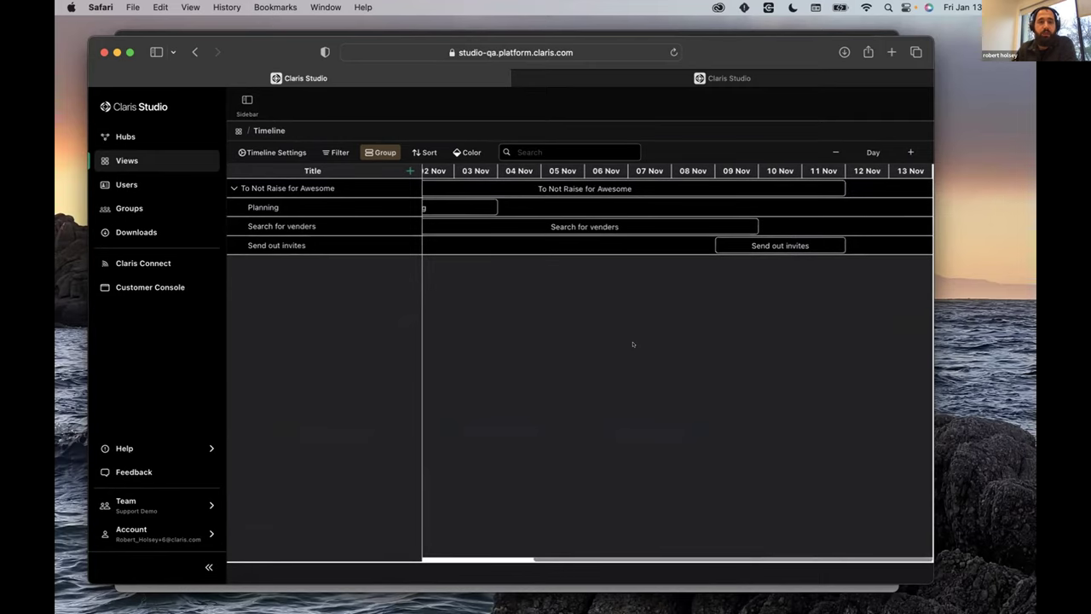
scroll(632, 341, left, 5)
Step: Check the Planning task's record and reschedule its timeline bar to run from 28 Oct to 04 Nov
click(637, 205)
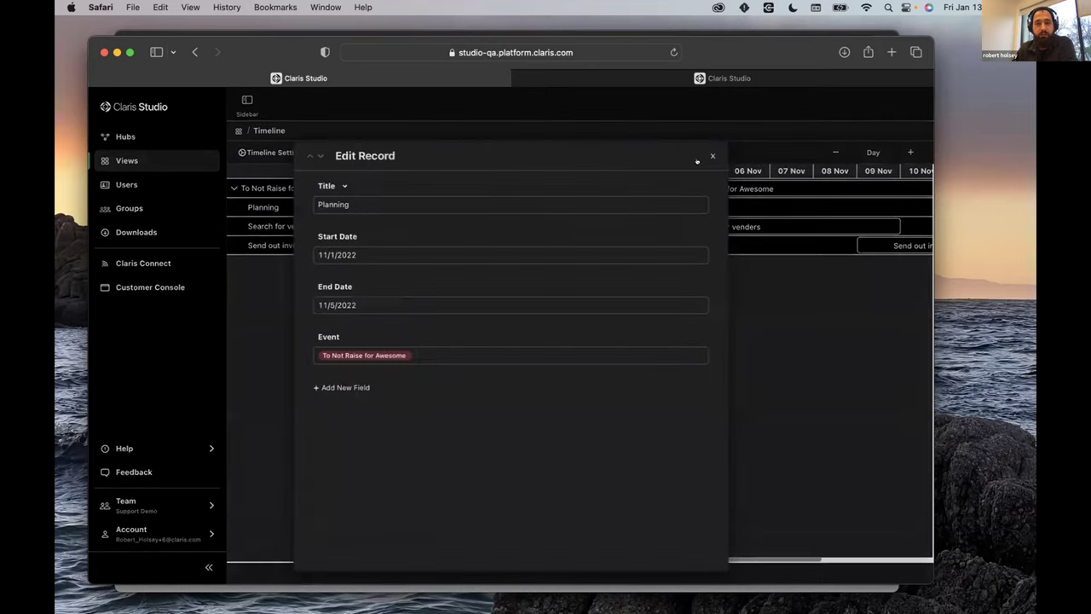
click(714, 154)
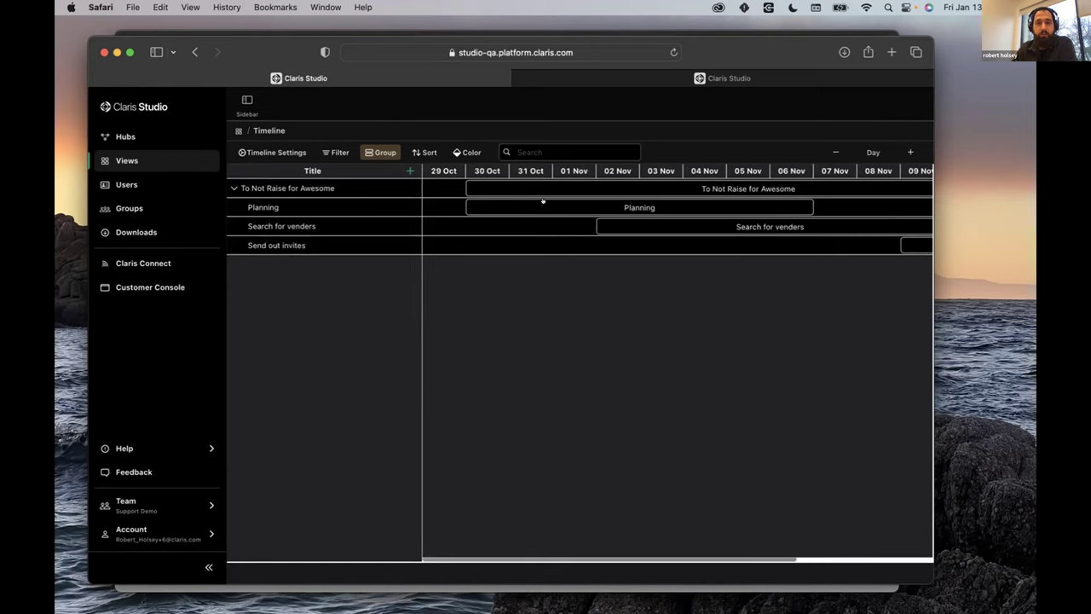
key(super+shift+backslash)
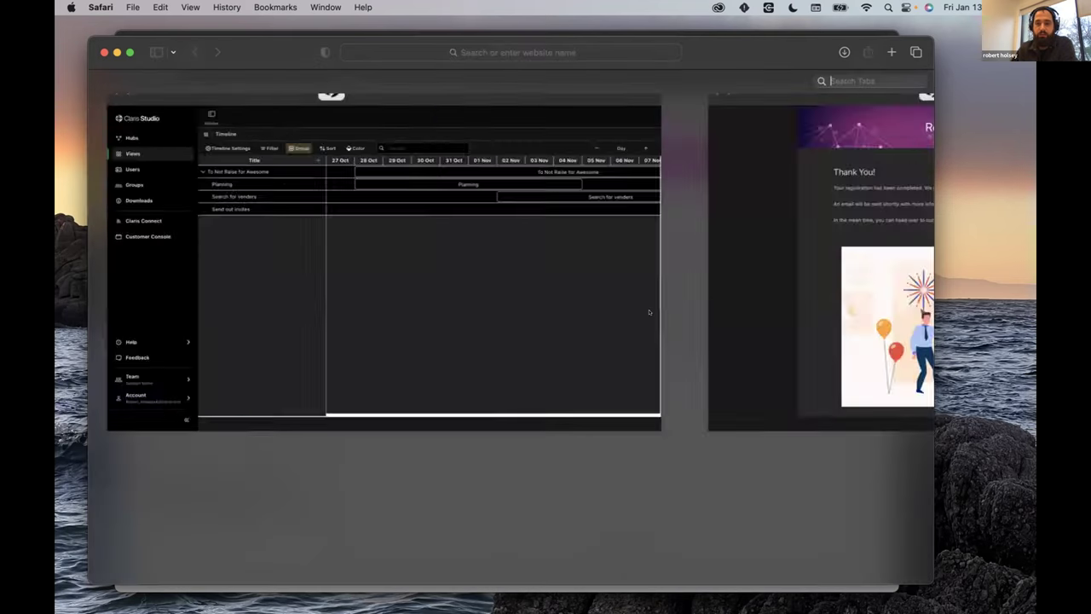
click(316, 232)
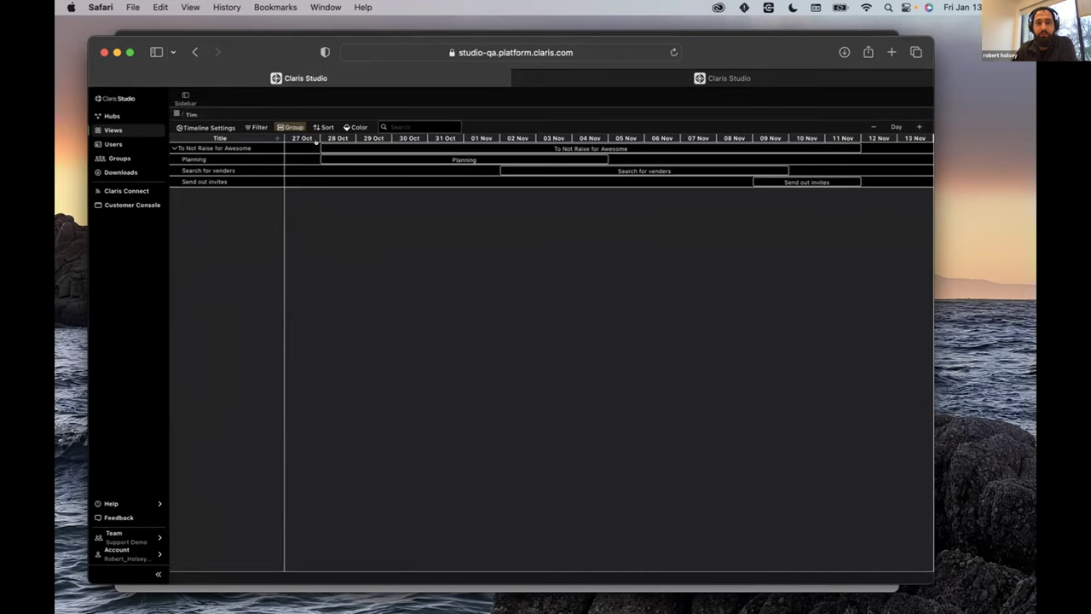
drag(808, 171, 864, 192)
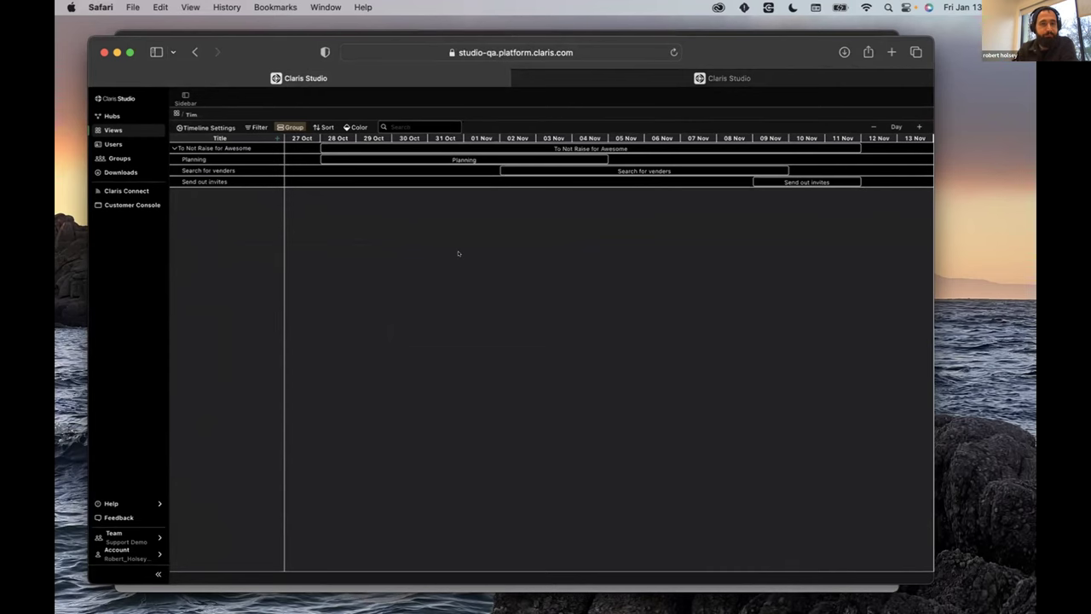
key(super+plus)
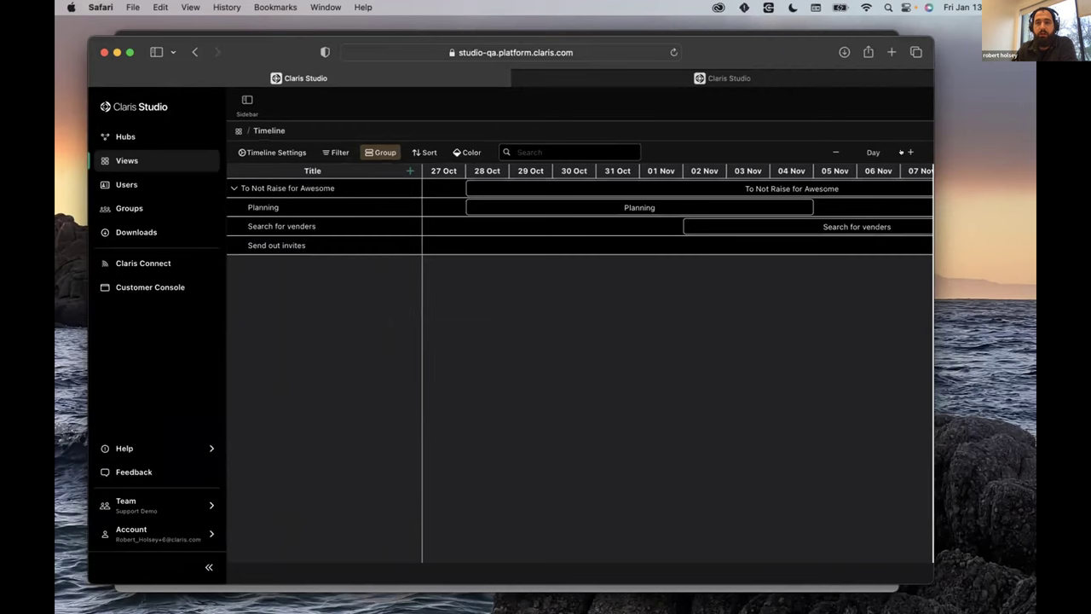
Step: Change the timeline's time scale from Day to Quarter
click(829, 150)
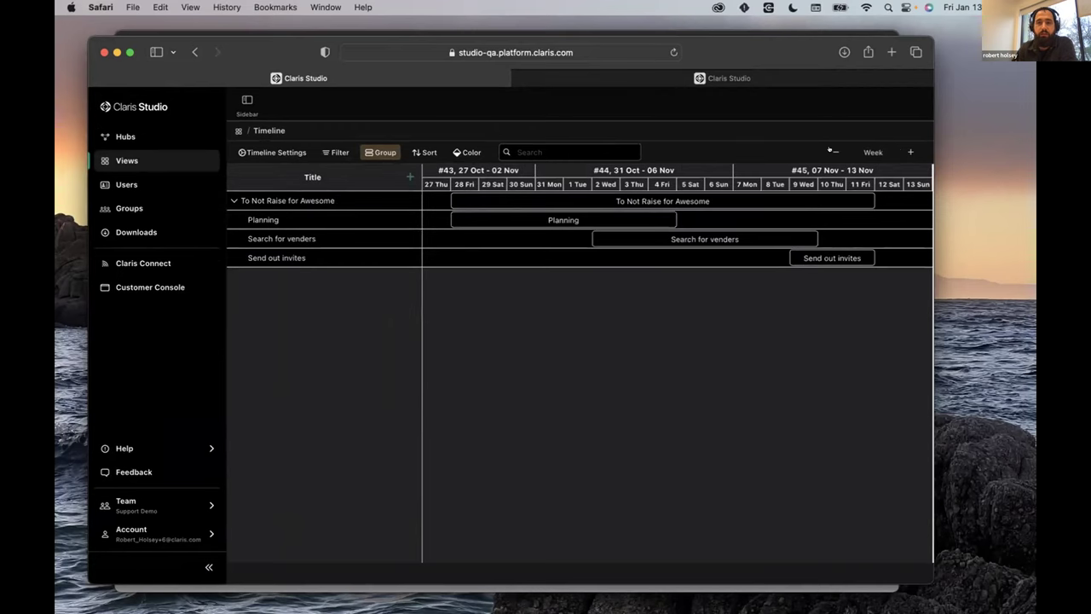
click(829, 150)
click(829, 150)
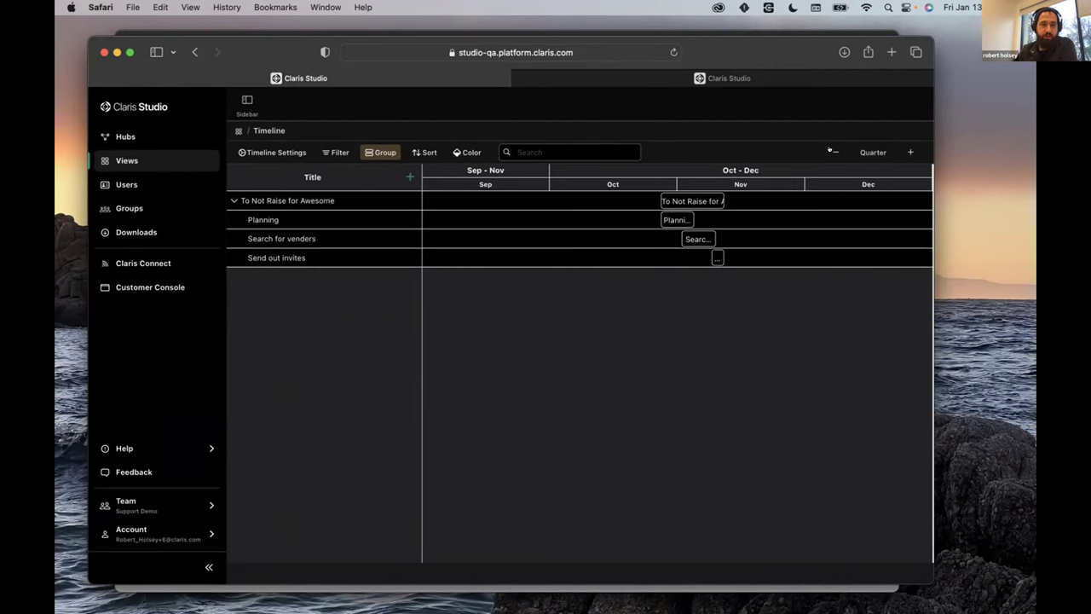
Step: Open the ungrouped Gallery view and move and narrow the browser window around its image cards
click(127, 161)
scroll(503, 435, down, 15)
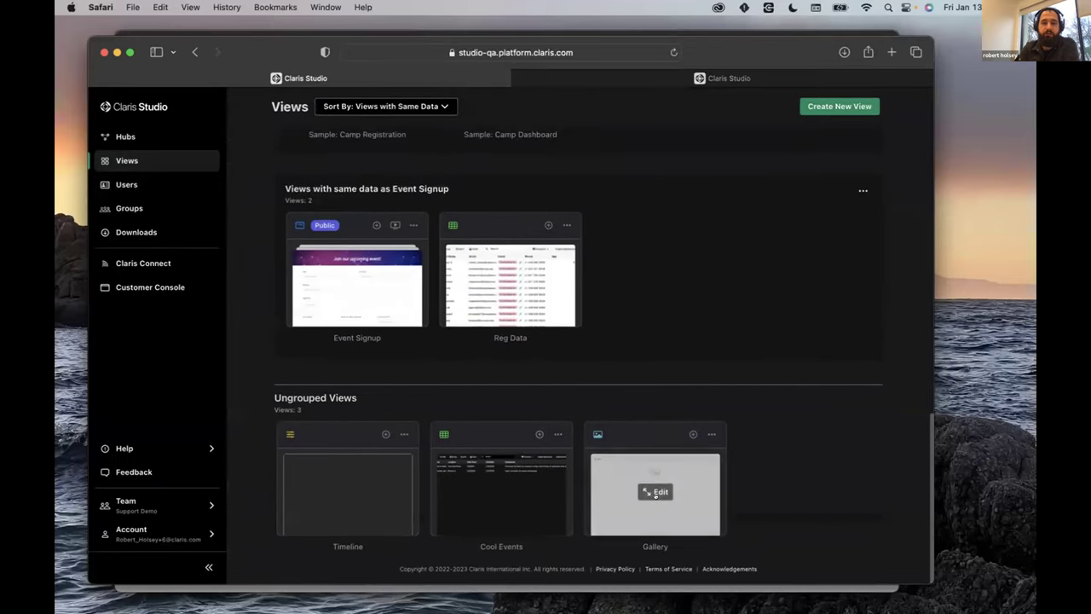
click(658, 492)
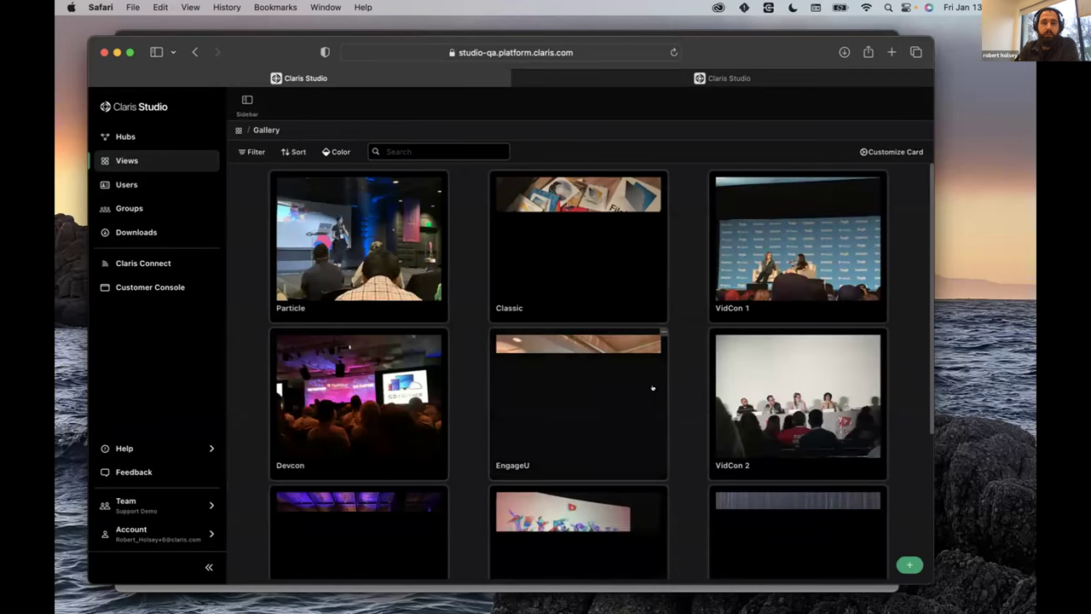
drag(783, 45, 750, 28)
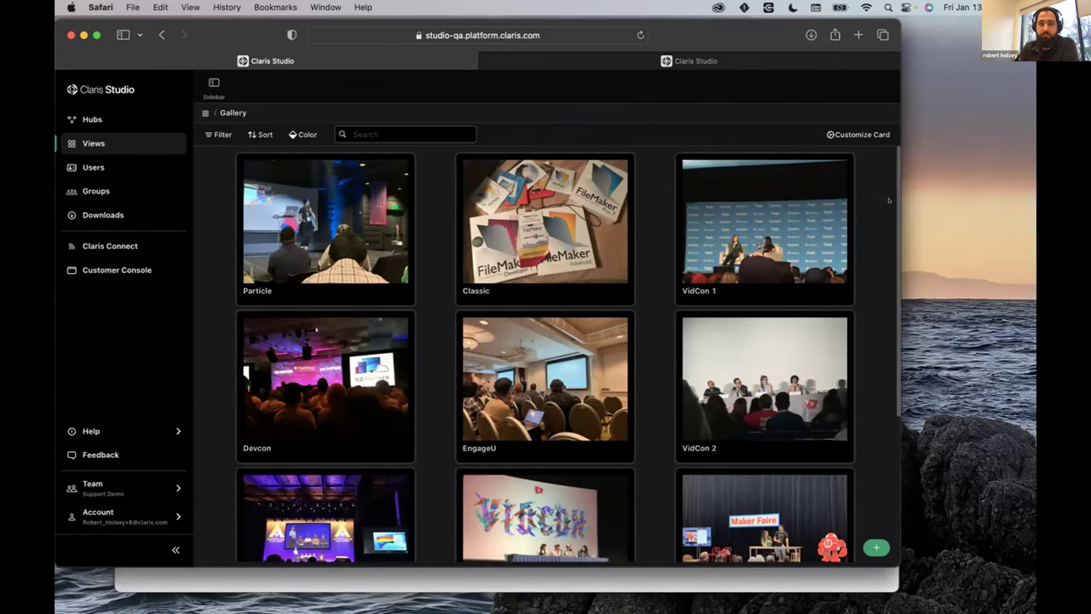
drag(899, 341, 867, 341)
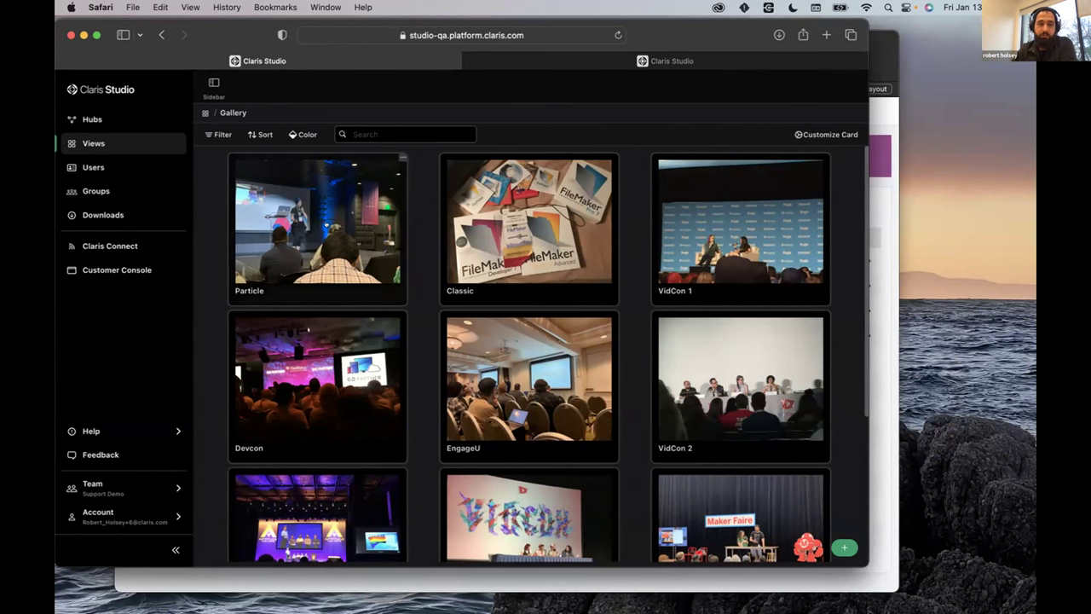
Step: Inspect the Particle card's record and the field mapping used for the gallery cards
click(327, 223)
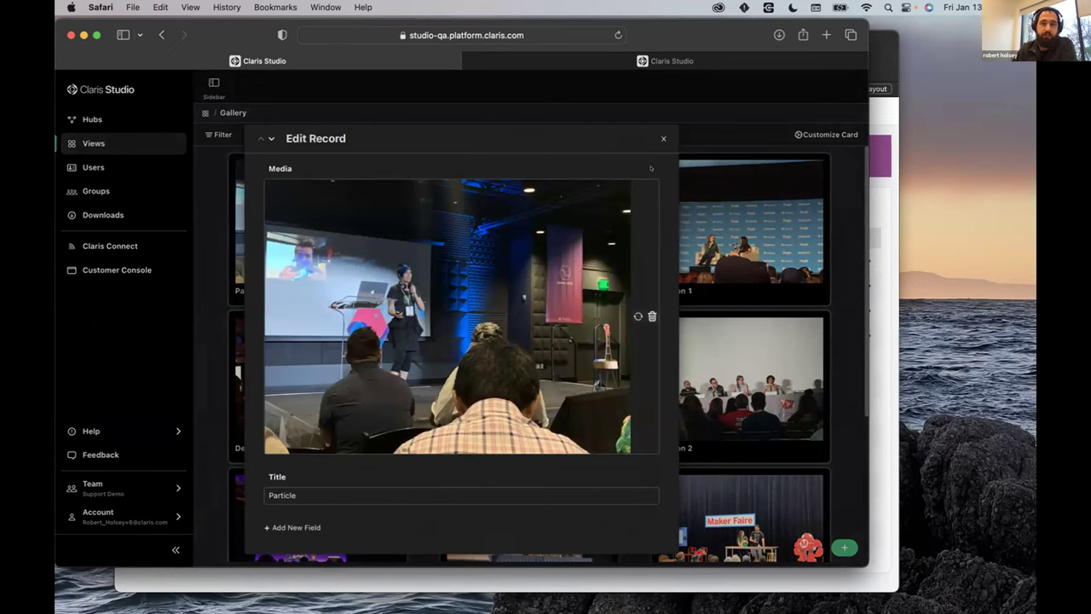
click(756, 147)
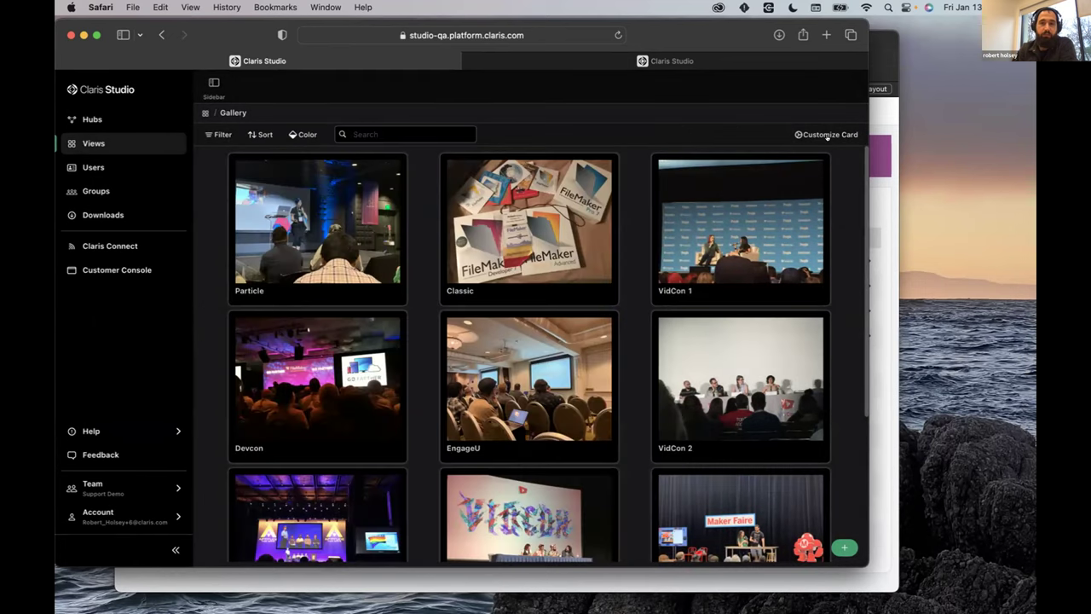
click(825, 133)
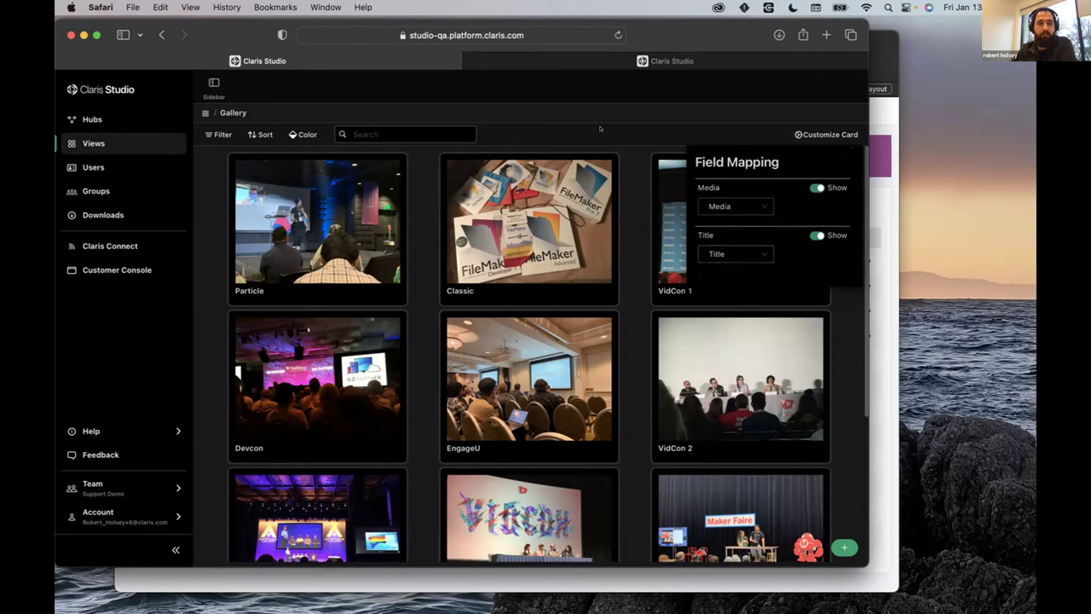
key(Escape)
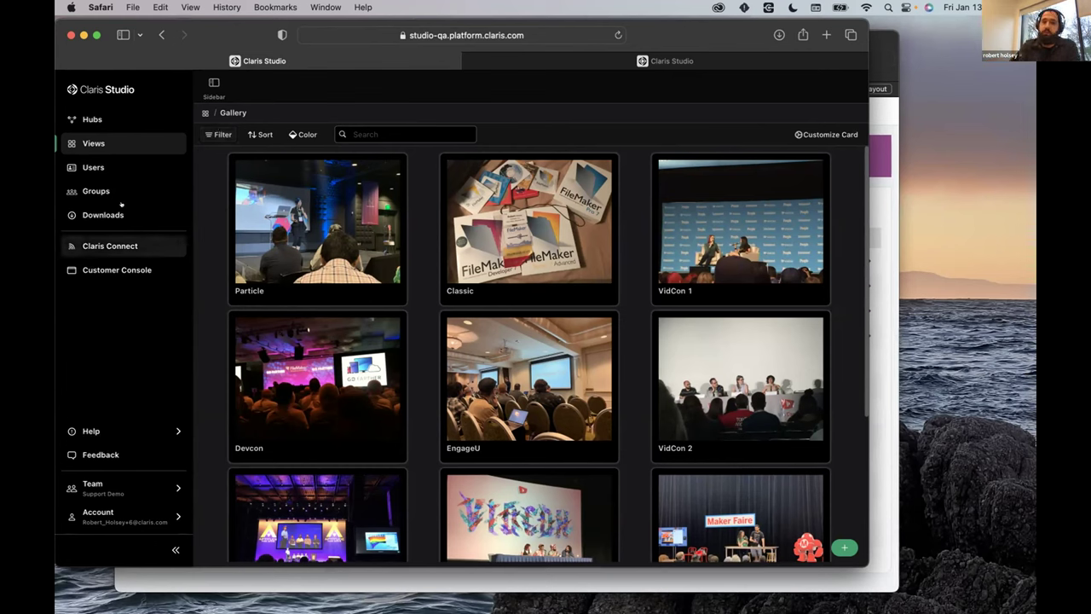
Step: Reopen the Dashboard view and preview it at the Laptop (1024 px) width
click(106, 145)
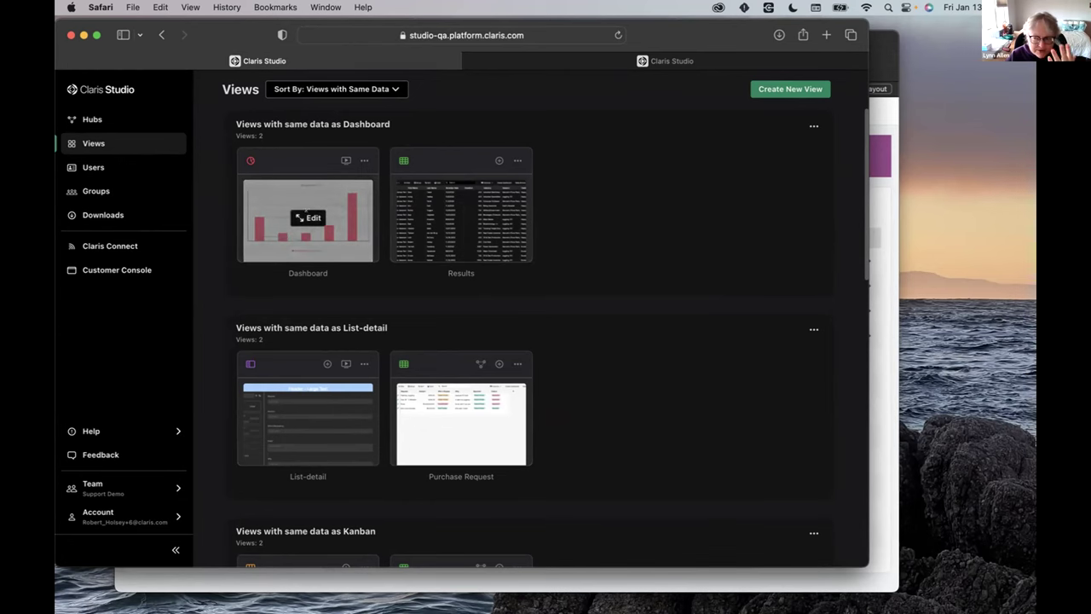
click(311, 217)
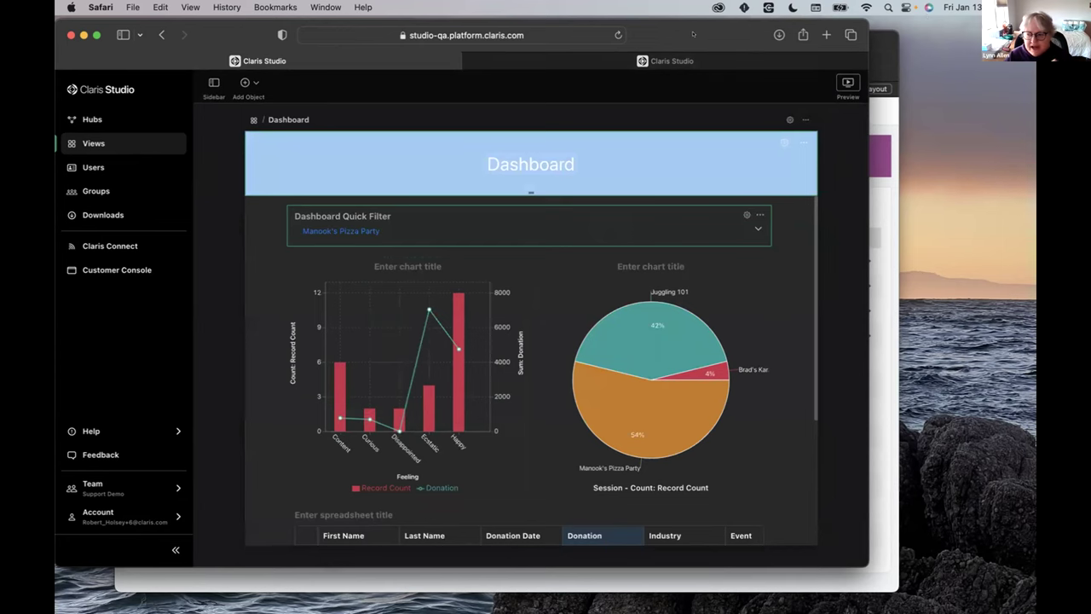
drag(741, 35, 687, 33)
click(788, 81)
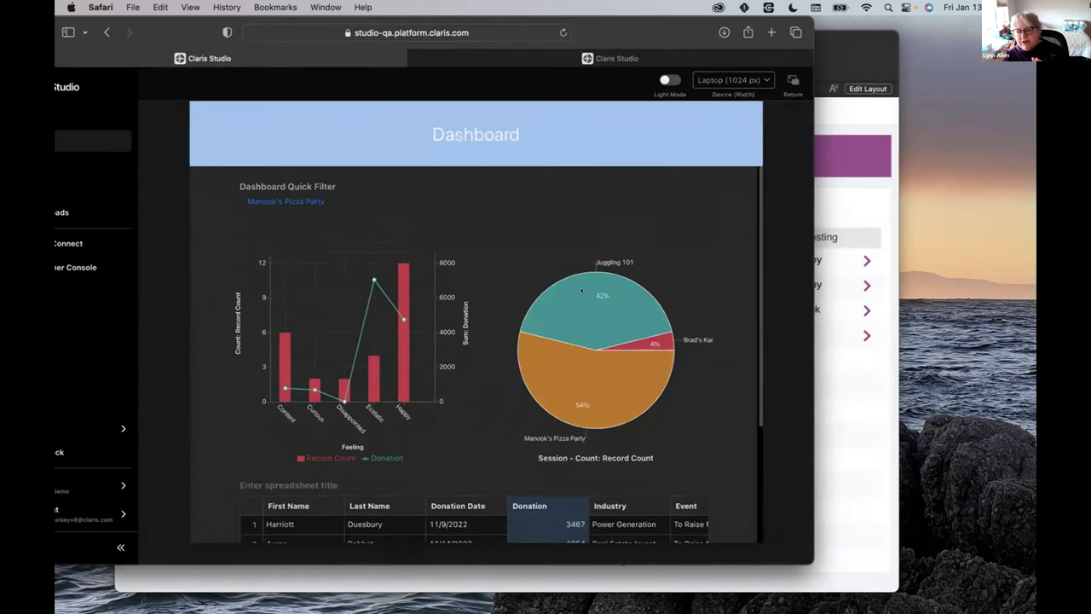
click(499, 383)
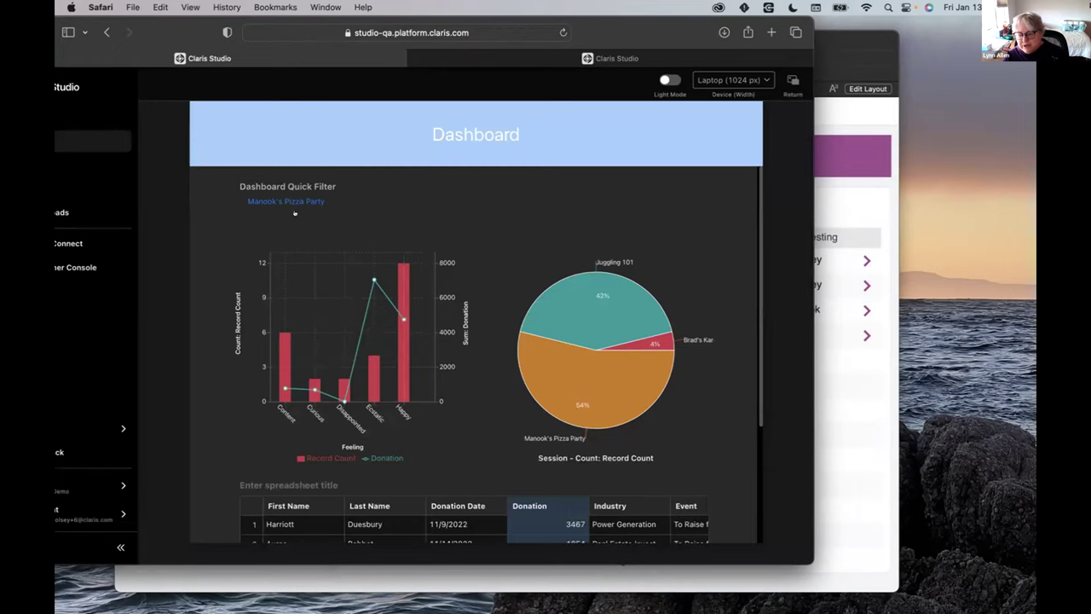